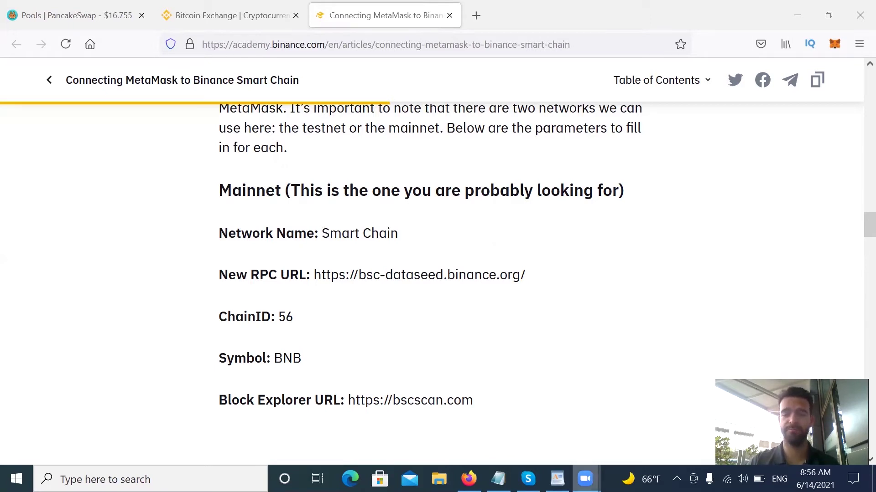
Bring the YT videos step list in WordPad to the front.
{"action": "mouse_move", "coordinate": [585, 479]}
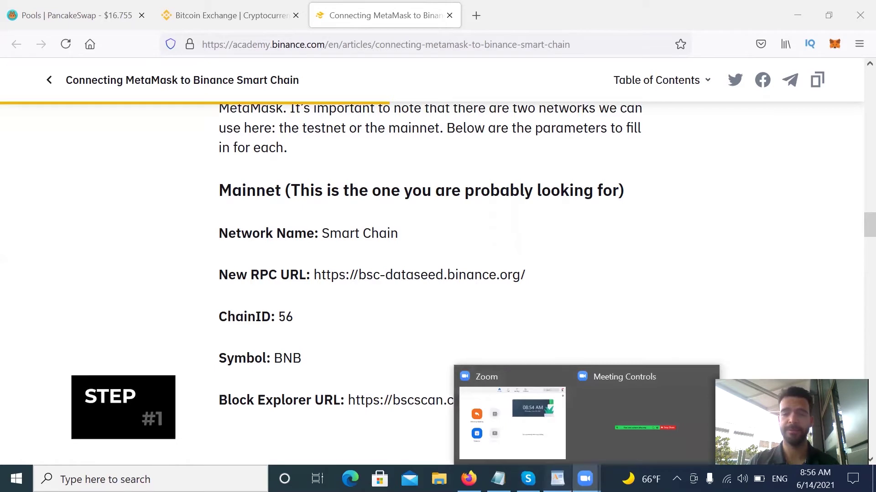
{"action": "left_click", "coordinate": [557, 479]}
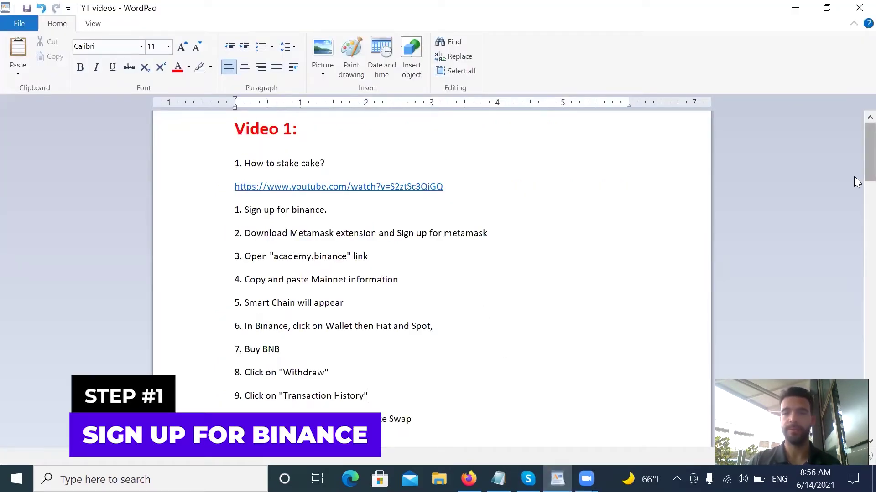
Scroll the step list, then minimize WordPad to reveal the Binance homepage.
{"action": "scroll", "coordinate": [858, 181], "scroll_direction": "down", "scroll_amount": 3}
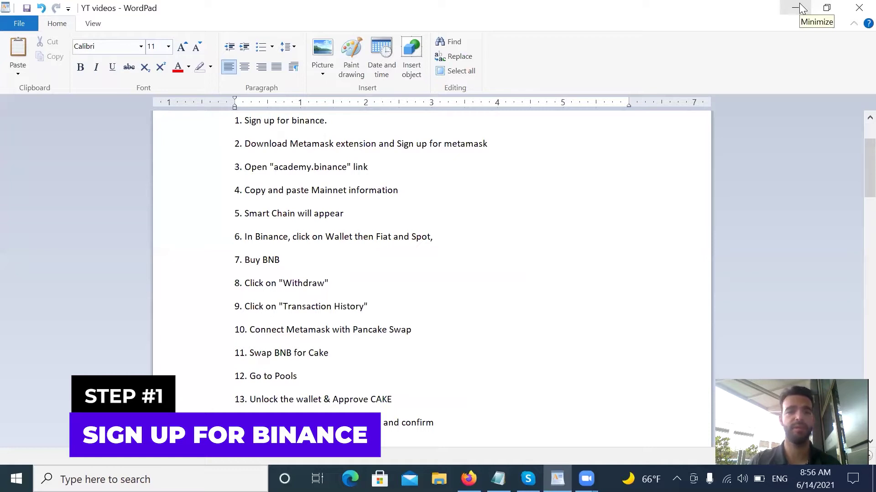
{"action": "left_click", "coordinate": [801, 7]}
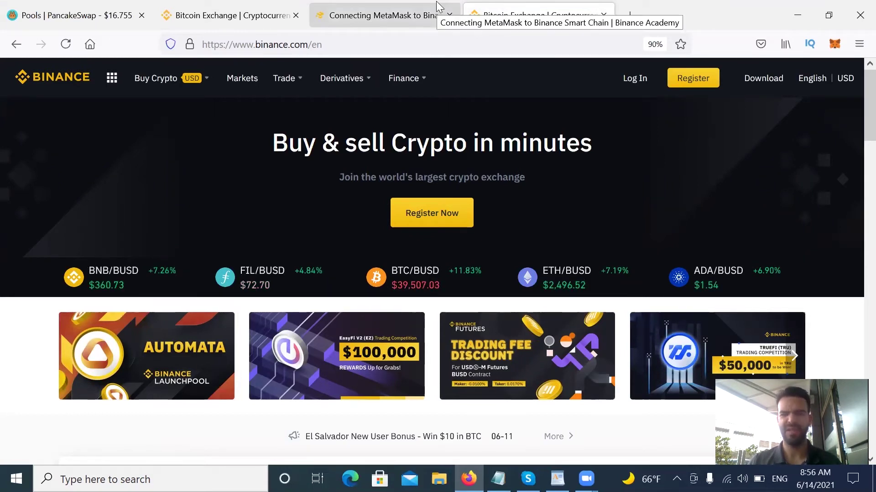
Open Binance's 'Create a free account' email sign-up form, then return to the step list.
{"action": "left_click", "coordinate": [693, 78]}
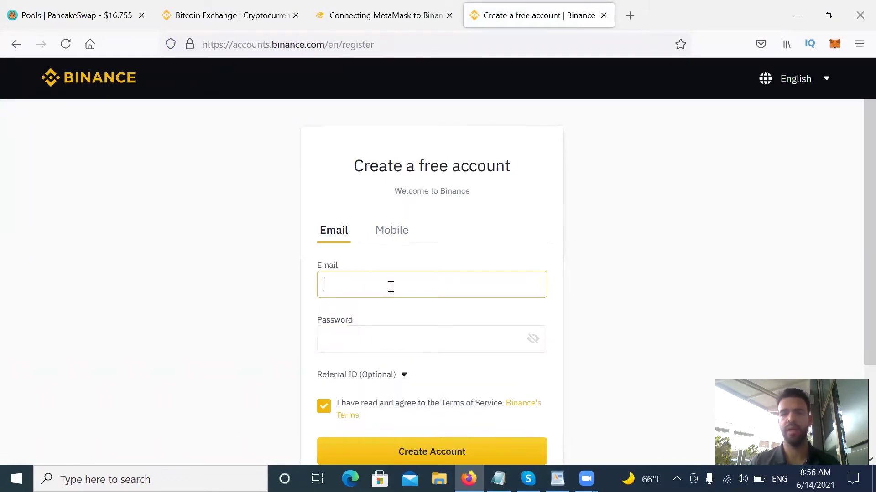
{"action": "scroll", "coordinate": [855, 272], "scroll_direction": "down", "scroll_amount": 3}
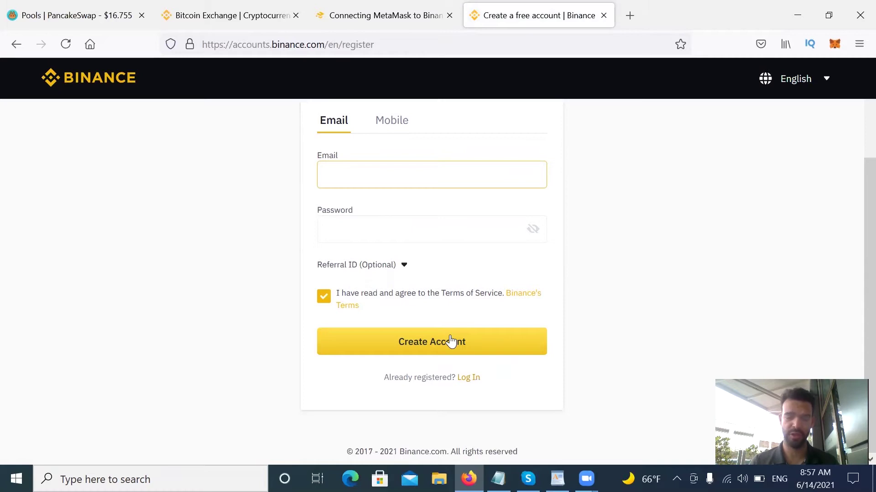
{"action": "key", "text": "alt+Tab"}
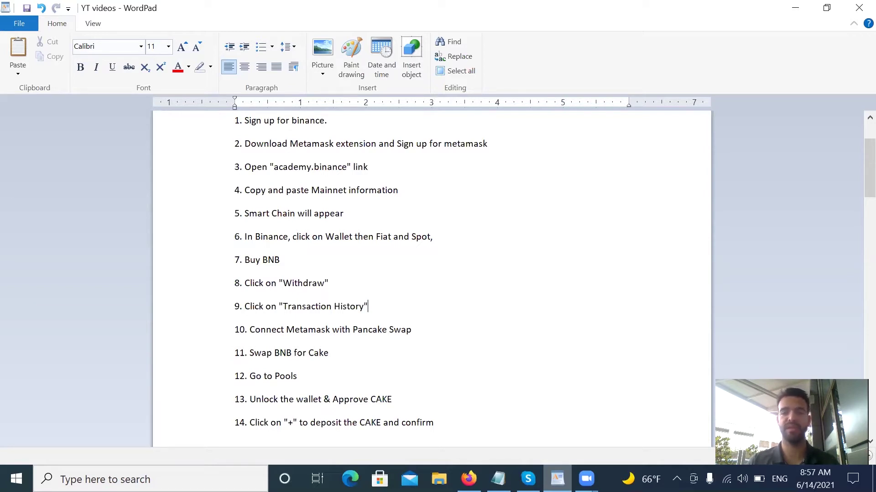
Select the MetaMask download step in the list, then open metamask.io in a new tab.
{"action": "left_click_drag", "start_coordinate": [235, 144], "coordinate": [465, 143]}
{"action": "left_click", "coordinate": [493, 251]}
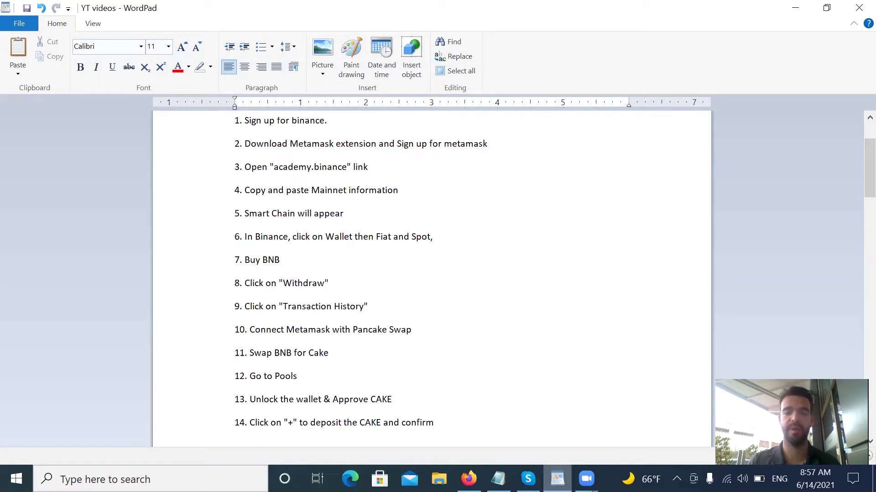
{"action": "left_click", "coordinate": [557, 479]}
{"action": "left_click", "coordinate": [631, 15]}
{"action": "left_click", "coordinate": [225, 128]}
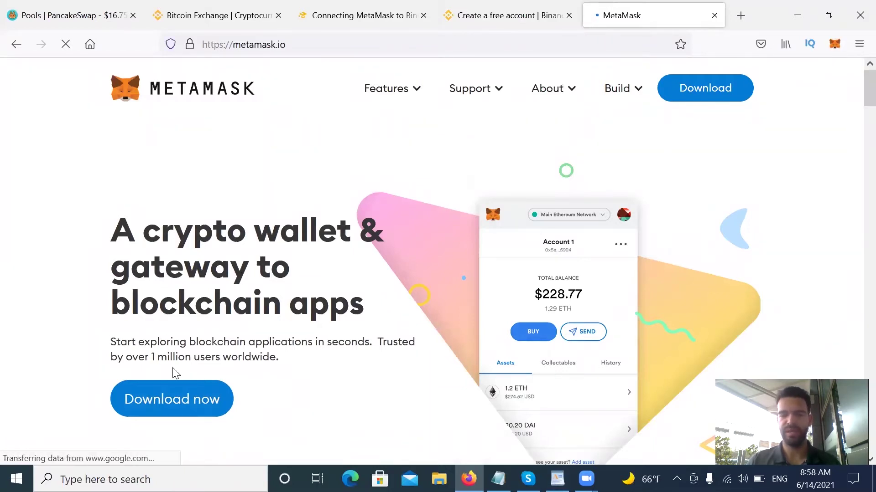
Open the MetaMask download page and scroll to the Install MetaMask for Firefox option.
{"action": "left_click", "coordinate": [181, 402]}
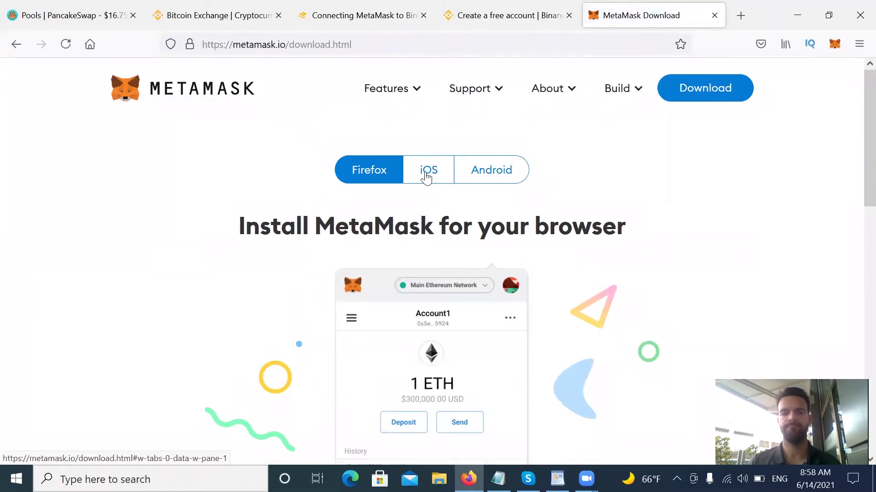
{"action": "scroll", "coordinate": [854, 137], "scroll_direction": "down", "scroll_amount": 3}
{"action": "scroll", "coordinate": [856, 165], "scroll_direction": "down", "scroll_amount": 1}
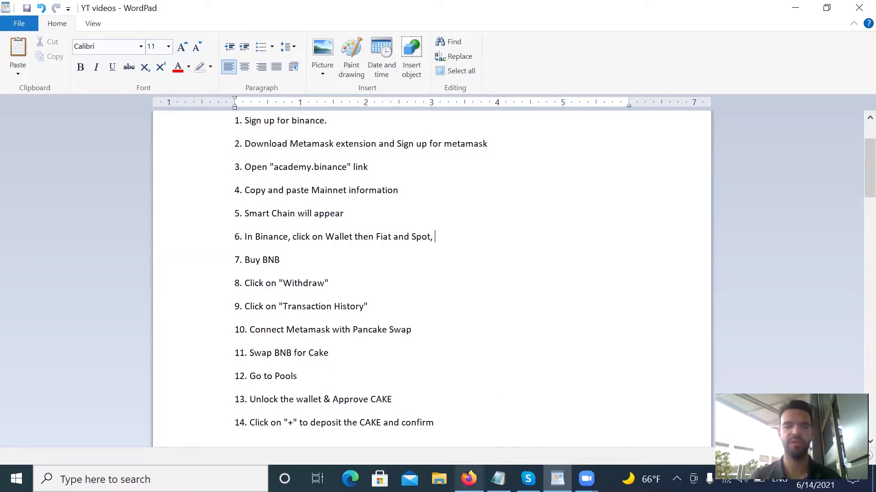
Review the Smart Chain mainnet parameters in the Binance Academy article, then return to the MetaMask download tab.
{"action": "left_click", "coordinate": [468, 479]}
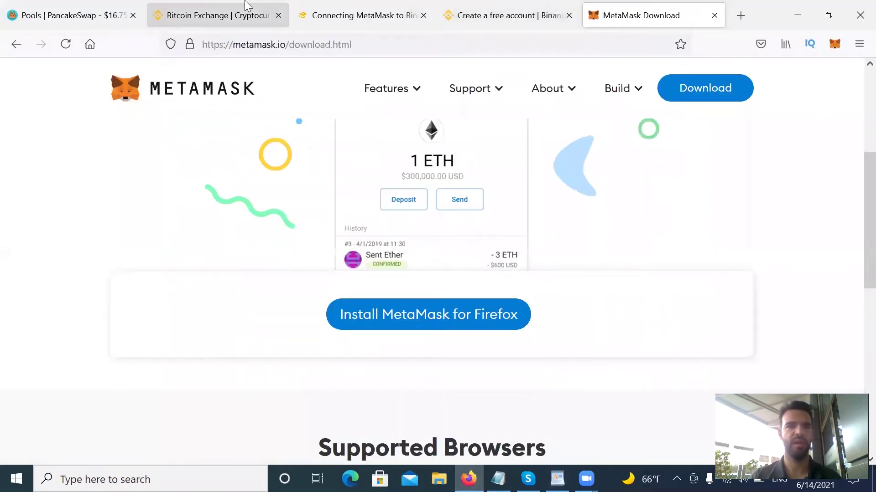
{"action": "left_click", "coordinate": [375, 9]}
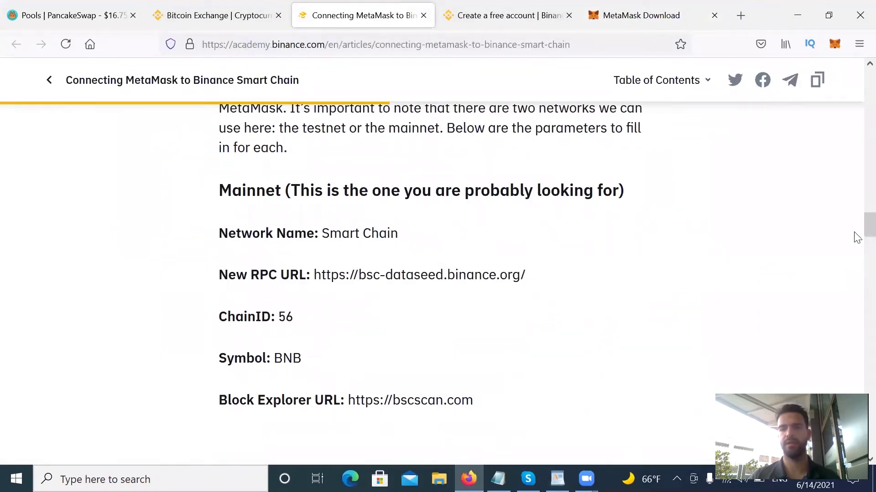
{"action": "left_click_drag", "start_coordinate": [855, 229], "coordinate": [857, 75]}
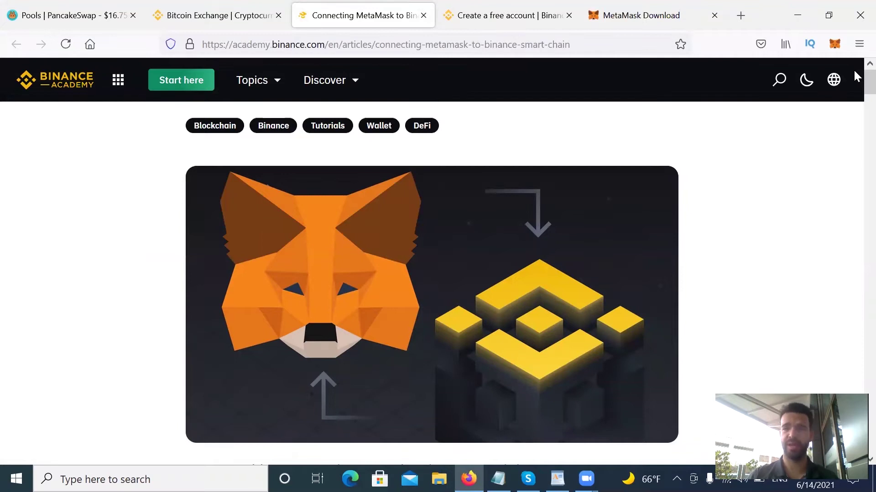
{"action": "left_click_drag", "start_coordinate": [855, 73], "coordinate": [858, 221]}
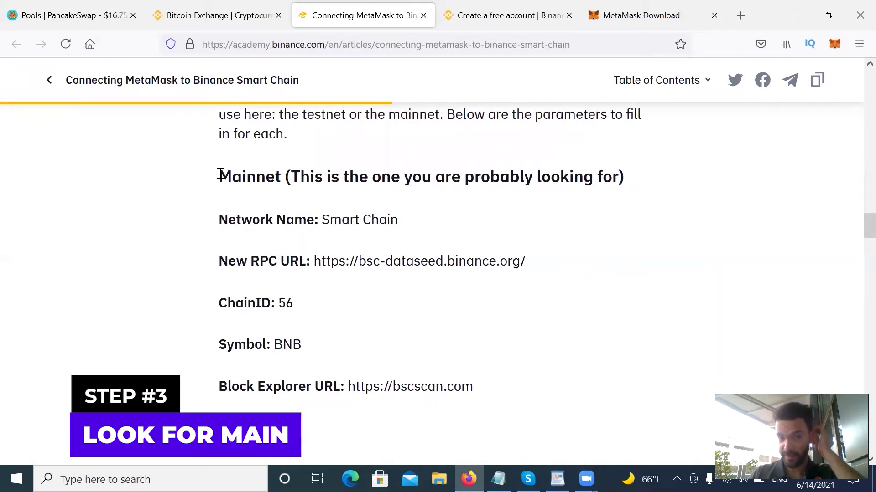
{"action": "mouse_move", "coordinate": [854, 222]}
{"action": "left_mouse_down"}
{"action": "mouse_move", "coordinate": [854, 354]}
{"action": "mouse_move", "coordinate": [853, 222]}
{"action": "left_mouse_up"}
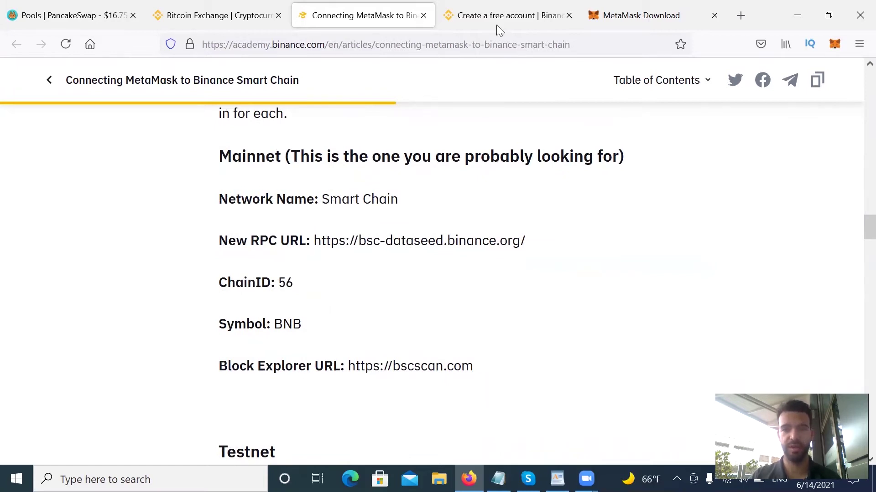
{"action": "left_click", "coordinate": [645, 9]}
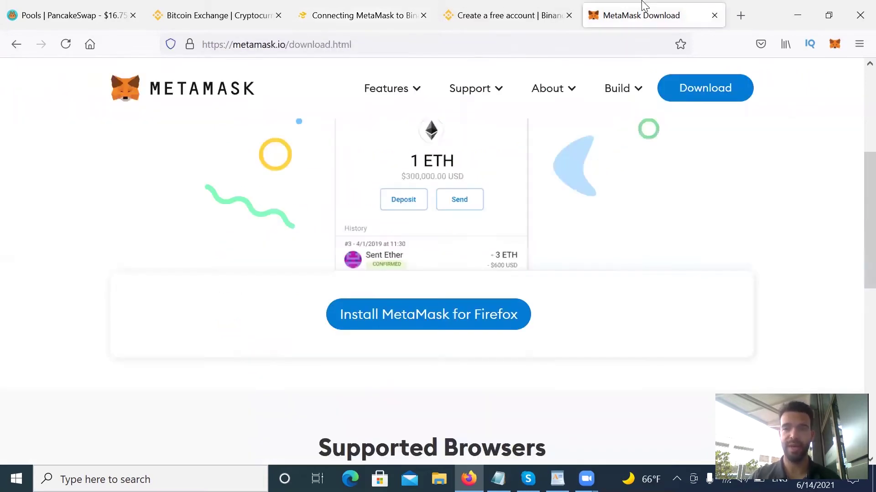
Unlock the MetaMask wallet with Ethereum Mainnet selected.
{"action": "left_click", "coordinate": [838, 43]}
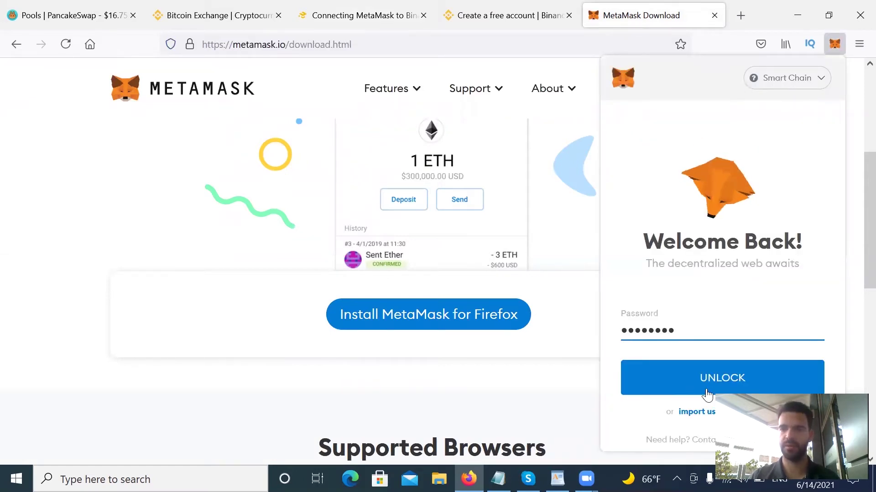
{"action": "left_click", "coordinate": [811, 82]}
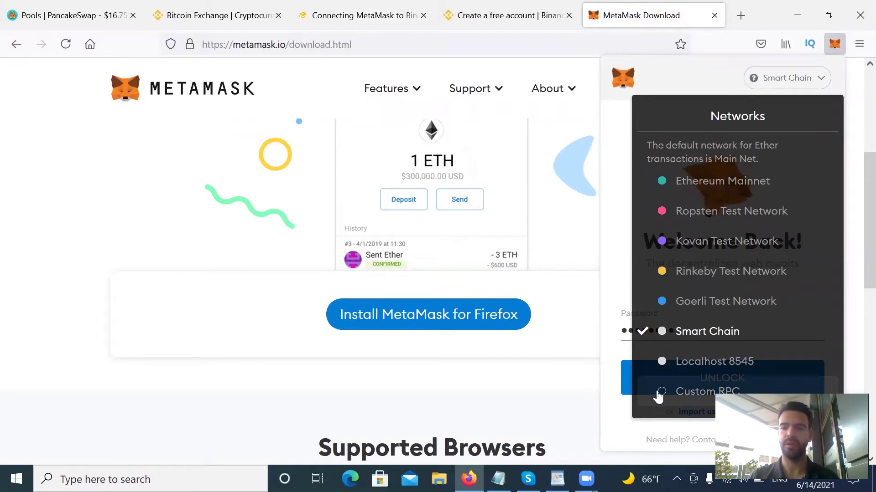
{"action": "left_click", "coordinate": [705, 180]}
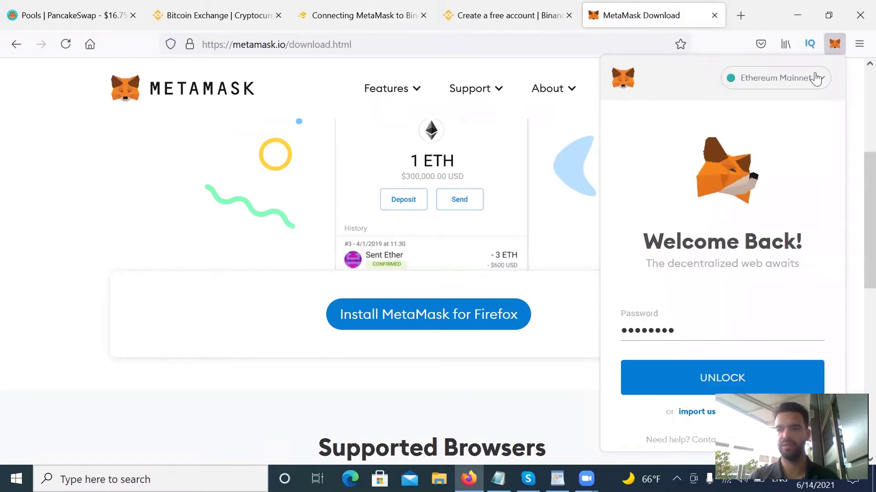
{"action": "left_click", "coordinate": [712, 385]}
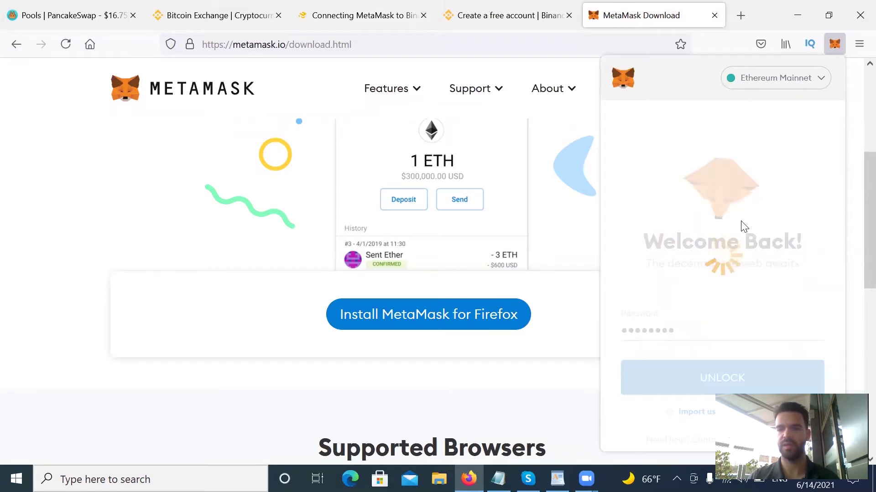
Open MetaMask's Custom RPC network form, then switch to the Binance sign-up tab.
{"action": "left_click", "coordinate": [781, 90]}
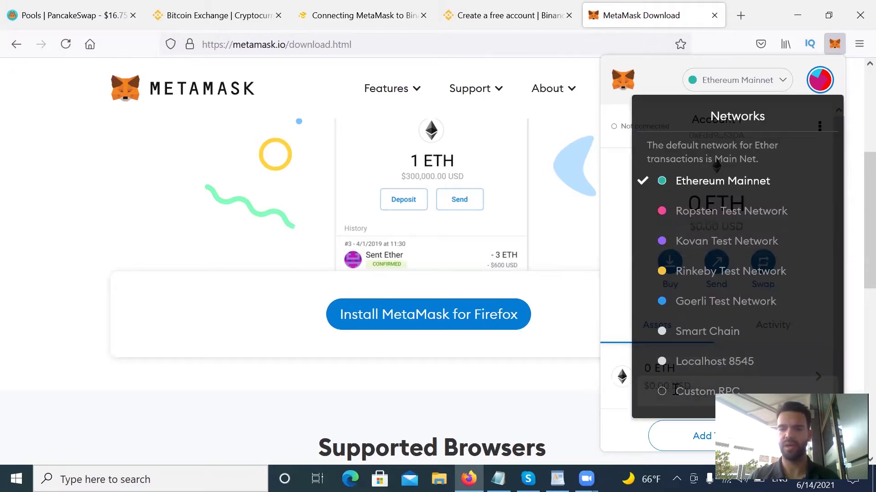
{"action": "left_click", "coordinate": [675, 390]}
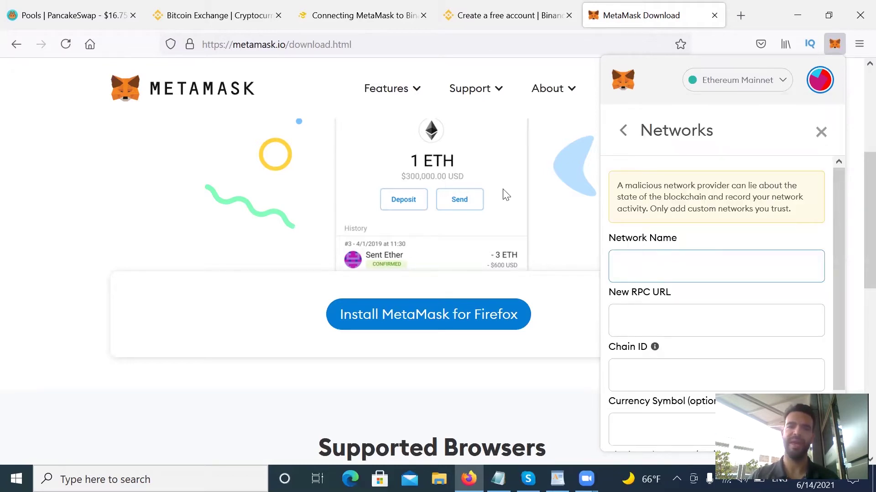
{"action": "left_click", "coordinate": [499, 8]}
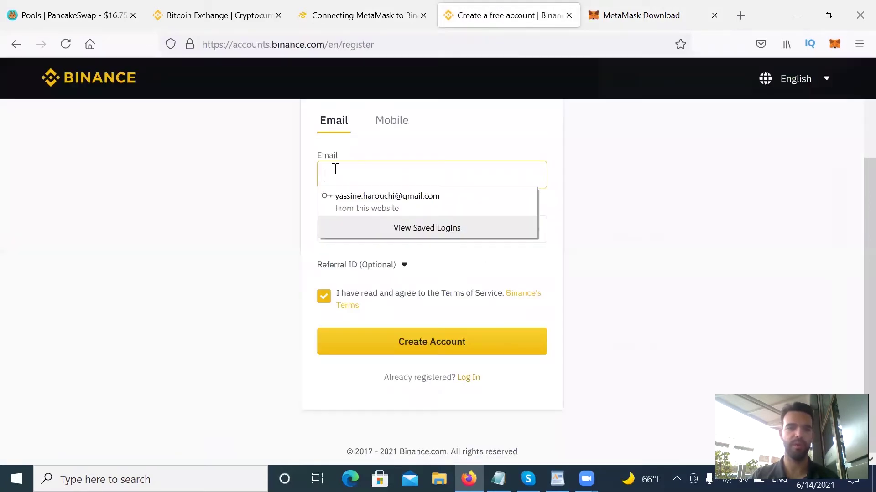
Select 'Smart Chain' in the article, then open and scroll MetaMask's Custom RPC form.
{"action": "left_click", "coordinate": [364, 6]}
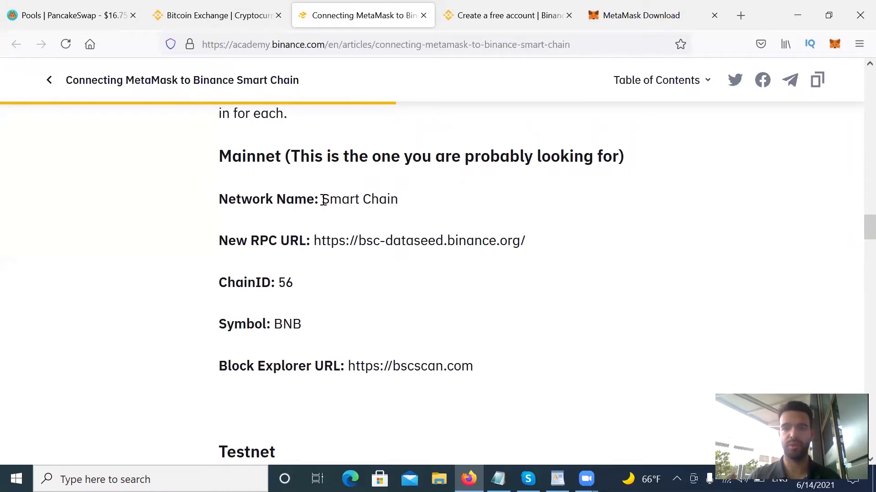
{"action": "left_click_drag", "start_coordinate": [323, 200], "coordinate": [397, 200]}
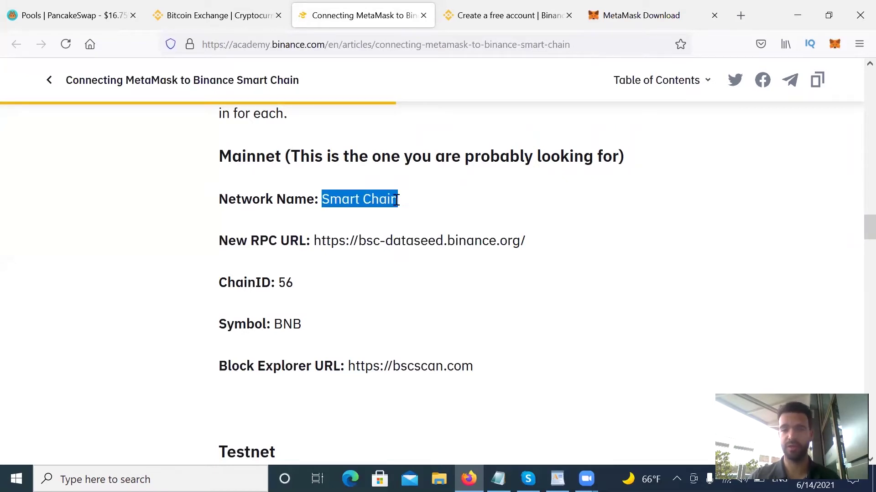
{"action": "left_click", "coordinate": [611, 8]}
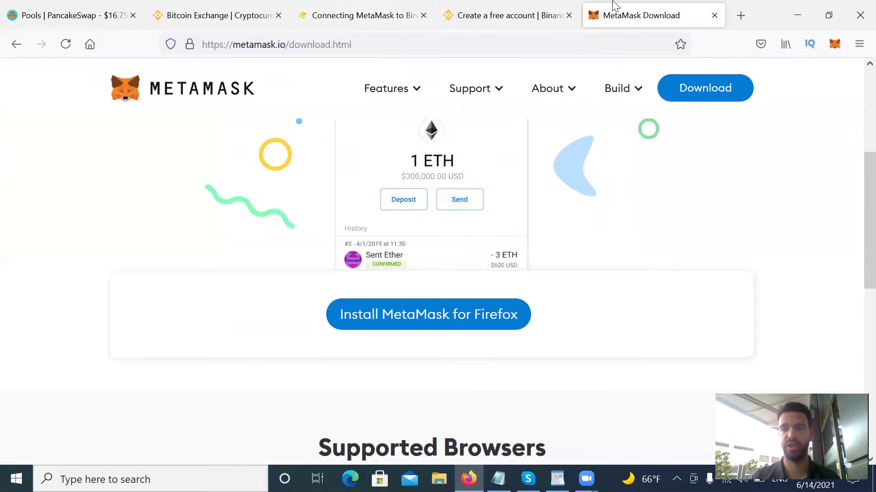
{"action": "left_click", "coordinate": [837, 47]}
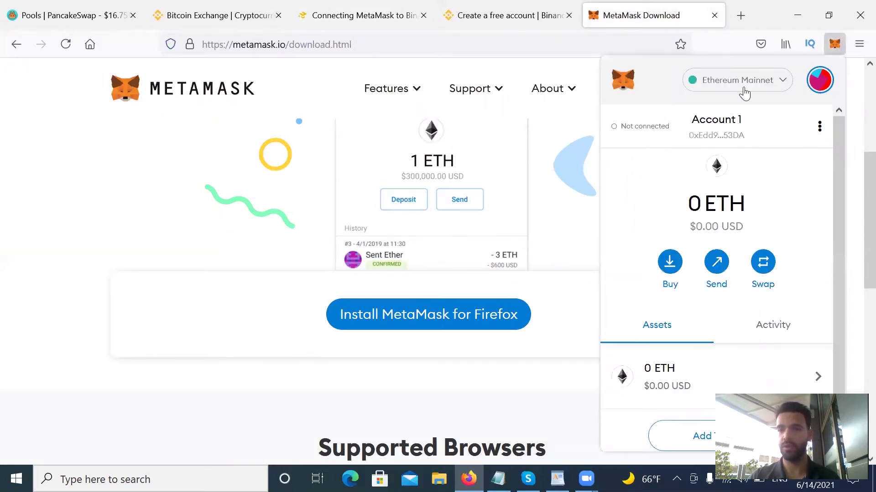
{"action": "left_click", "coordinate": [743, 91]}
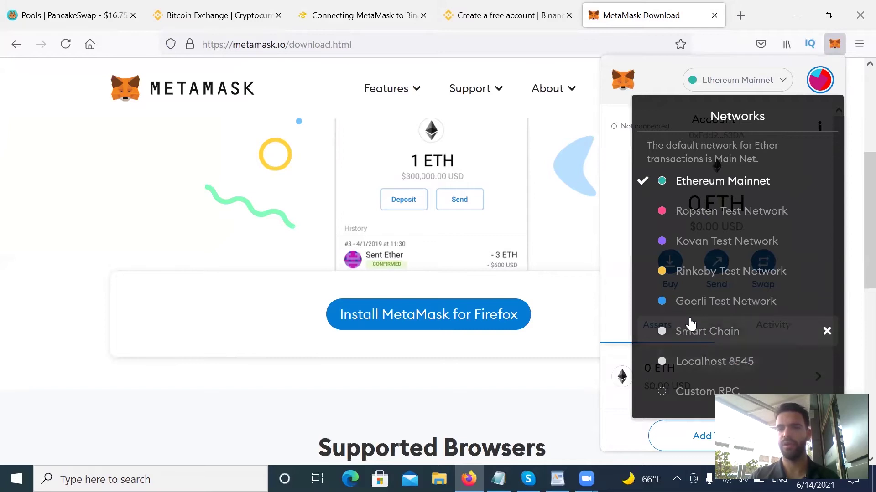
{"action": "left_click", "coordinate": [697, 394]}
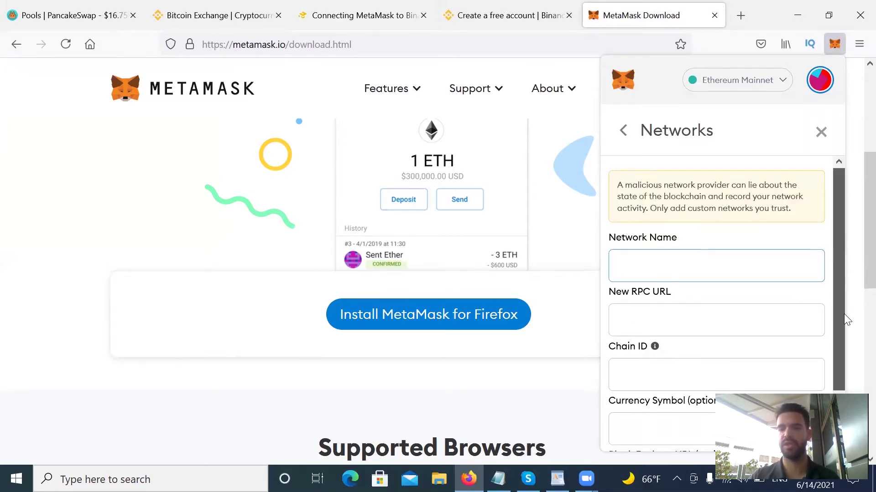
{"action": "scroll", "coordinate": [844, 314], "scroll_direction": "down", "scroll_amount": 3}
{"action": "left_click", "coordinate": [841, 327]}
Return to the article's mainnet details (ChainID 56, BNB, bscscan.com) and reopen MetaMask.
{"action": "left_click", "coordinate": [532, 7]}
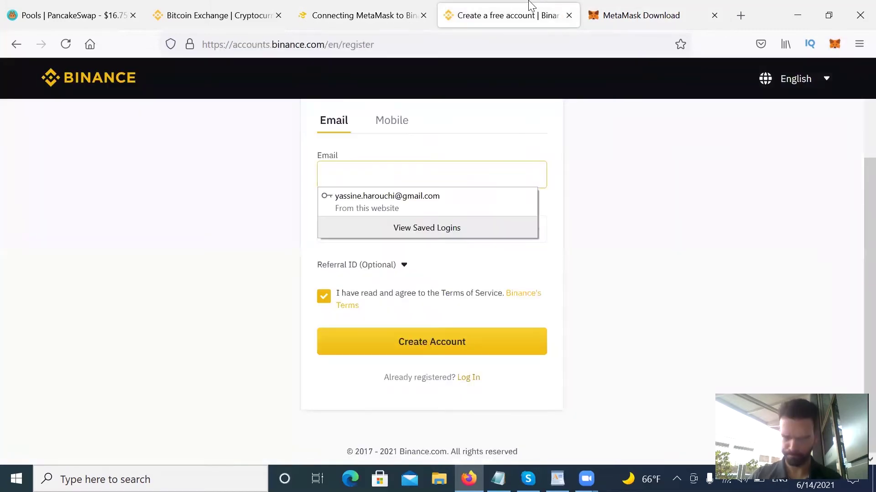
{"action": "left_click", "coordinate": [347, 6]}
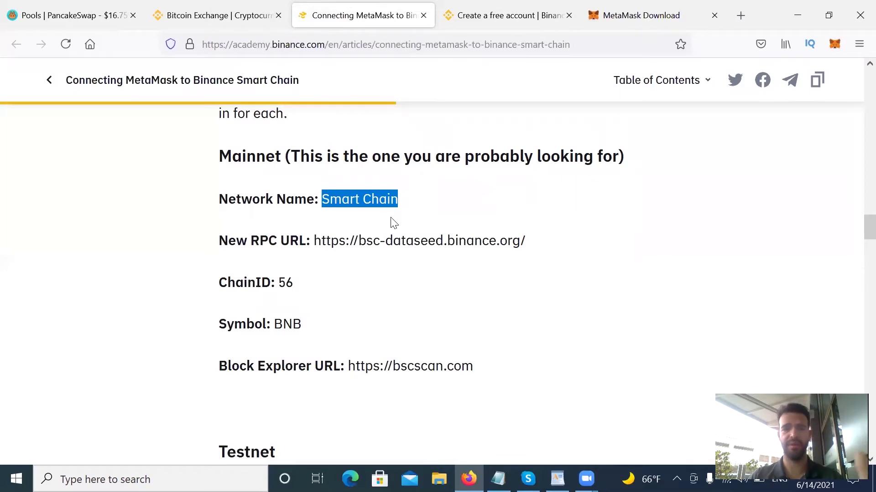
{"action": "left_click", "coordinate": [301, 223]}
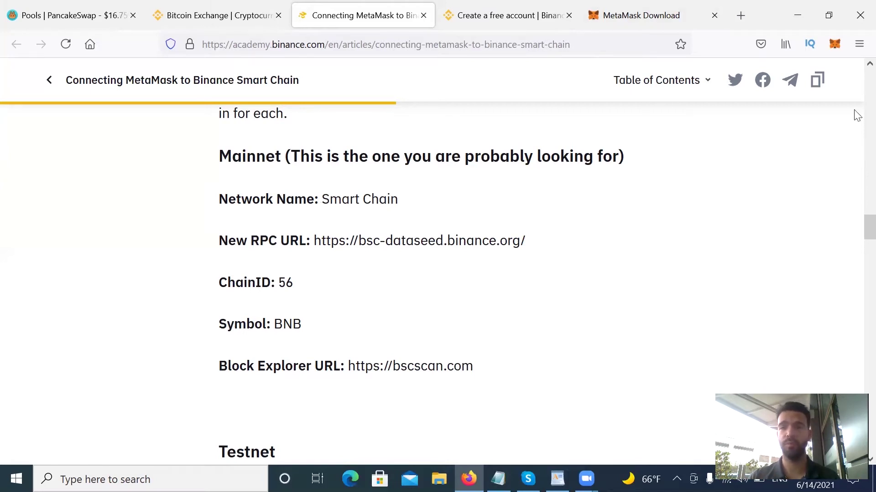
{"action": "left_click", "coordinate": [841, 45]}
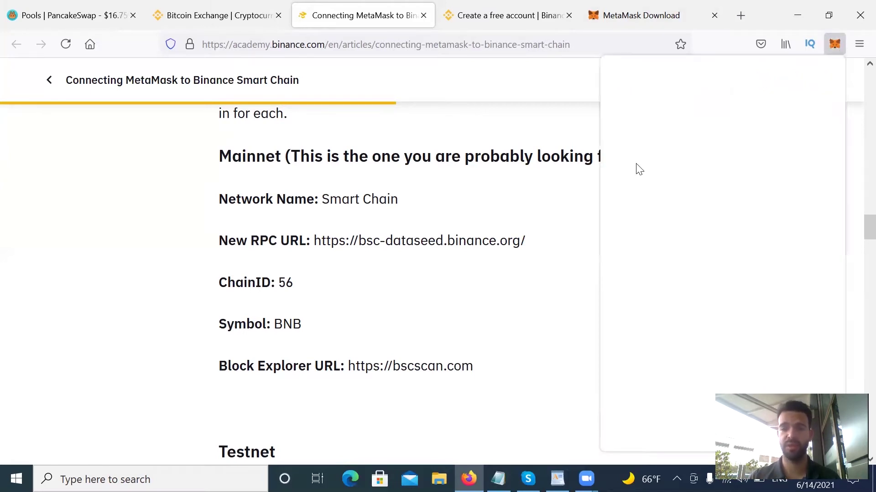
Open MetaMask's Custom RPC form, then select the network name 'Smart Chain' in the article.
{"action": "left_click", "coordinate": [760, 81]}
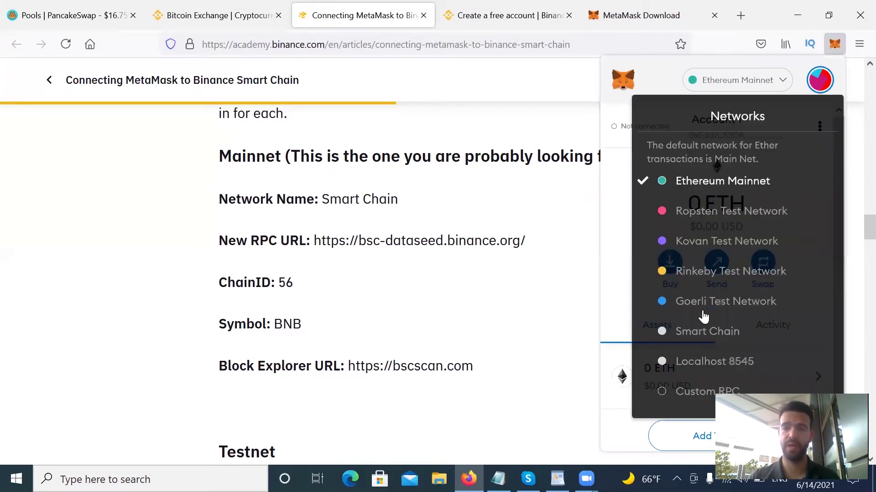
{"action": "left_click", "coordinate": [692, 393]}
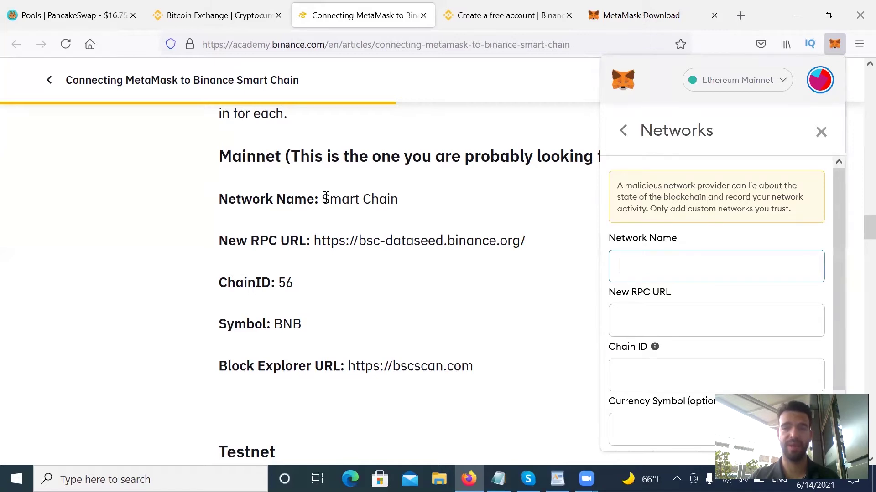
{"action": "left_click_drag", "start_coordinate": [325, 199], "coordinate": [402, 207]}
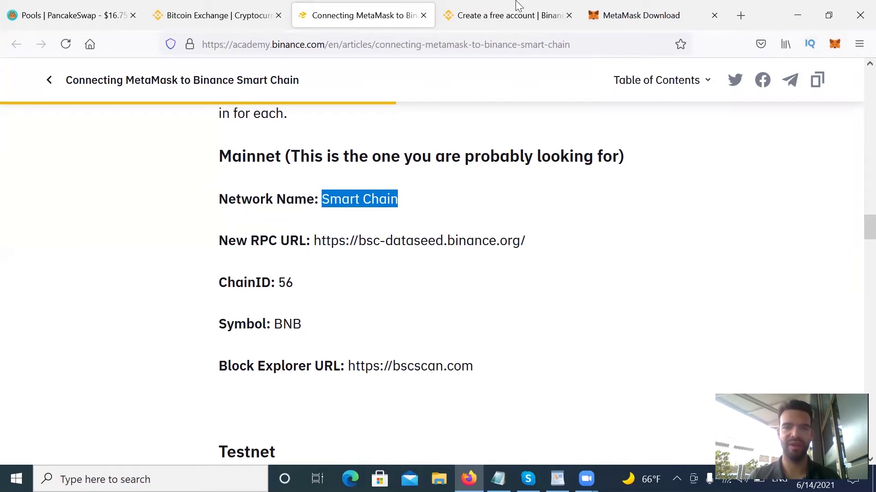
{"action": "left_click", "coordinate": [558, 478]}
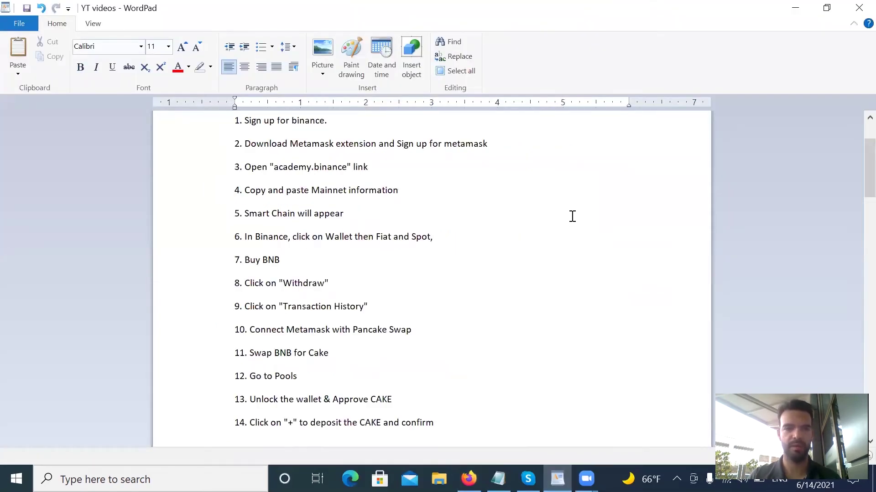
{"action": "left_click_drag", "start_coordinate": [854, 154], "coordinate": [853, 177]}
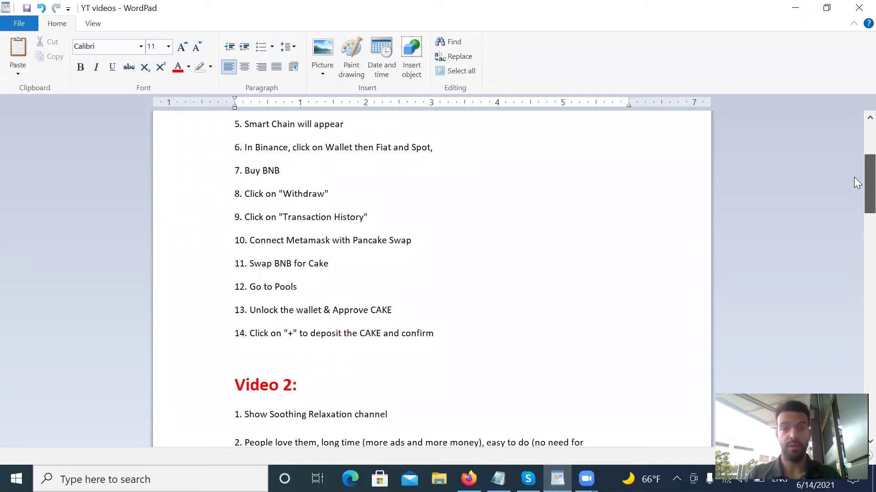
{"action": "left_click", "coordinate": [468, 479]}
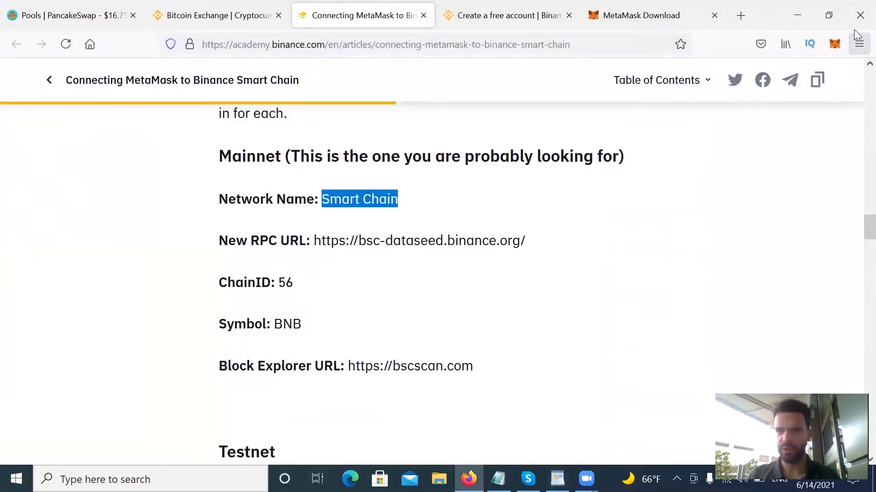
Open MetaMask's Custom RPC add-network form and scroll through its fields.
{"action": "left_click", "coordinate": [839, 46]}
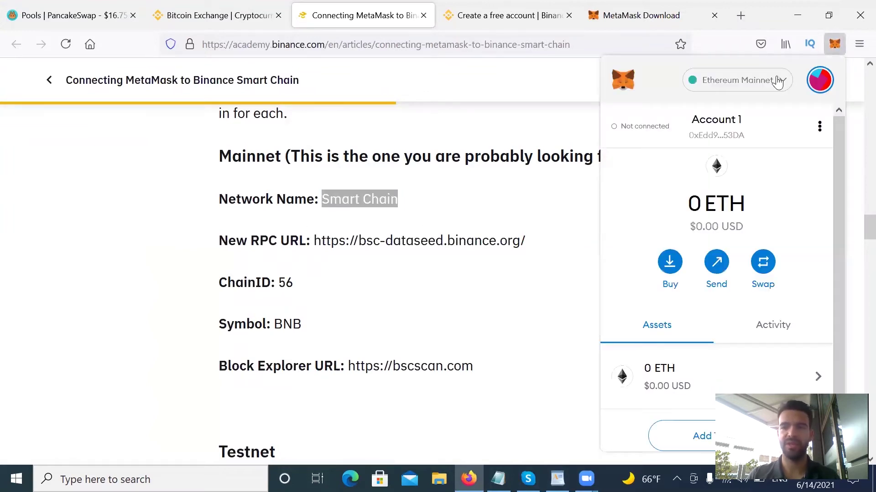
{"action": "left_click", "coordinate": [778, 81]}
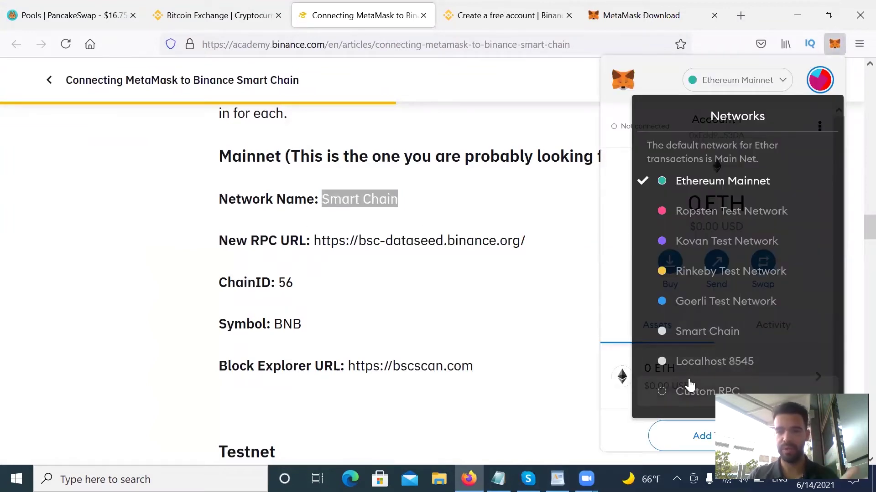
{"action": "left_click", "coordinate": [690, 389]}
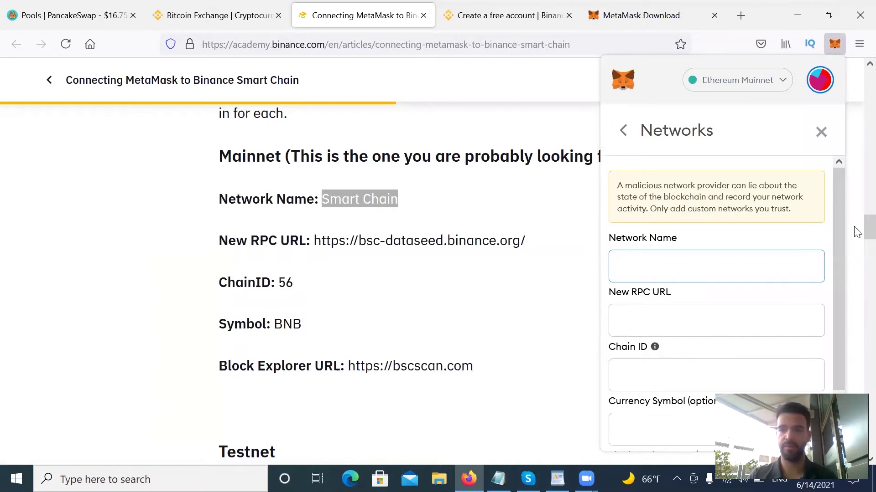
{"action": "left_click_drag", "start_coordinate": [843, 248], "coordinate": [839, 377]}
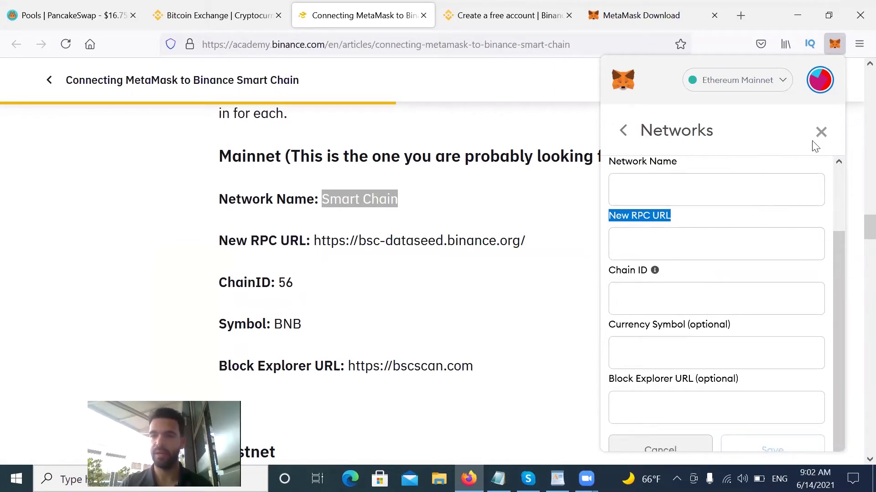
Pick Smart Chain in MetaMask's network list, showing 0 BNB, and return to WordPad.
{"action": "left_click", "coordinate": [770, 82]}
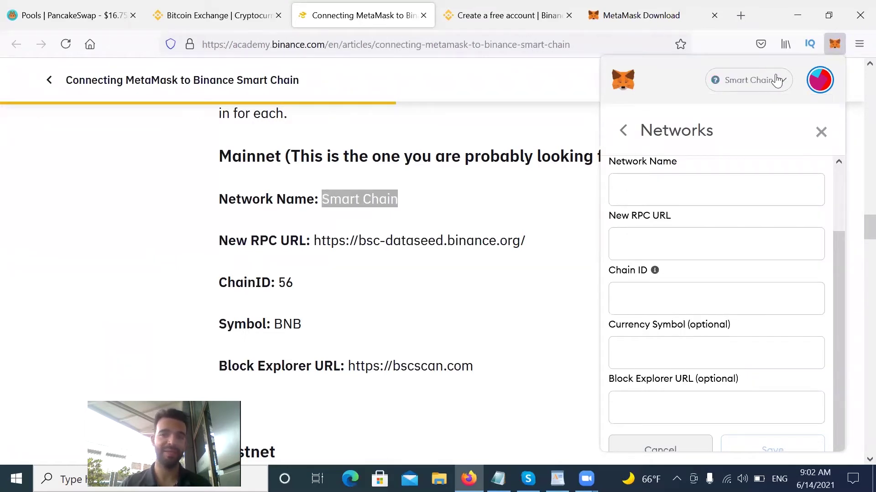
{"action": "left_click", "coordinate": [821, 133]}
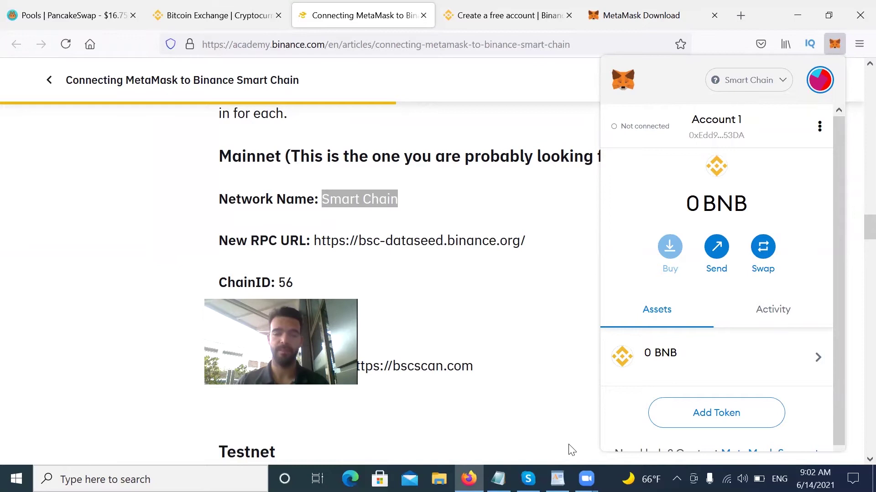
{"action": "left_click", "coordinate": [558, 479]}
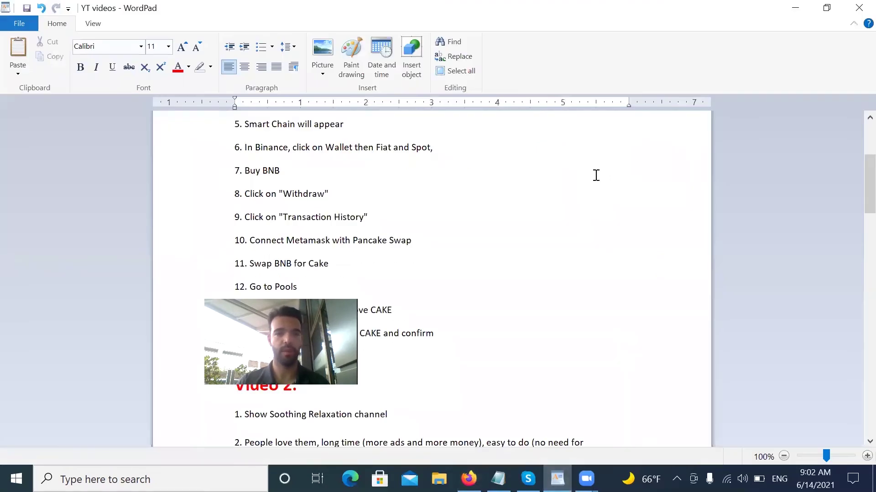
Scroll the WordPad notes down to steps 6 through 13, then go back to Firefox.
{"action": "scroll", "coordinate": [853, 183], "scroll_direction": "down", "scroll_amount": 1}
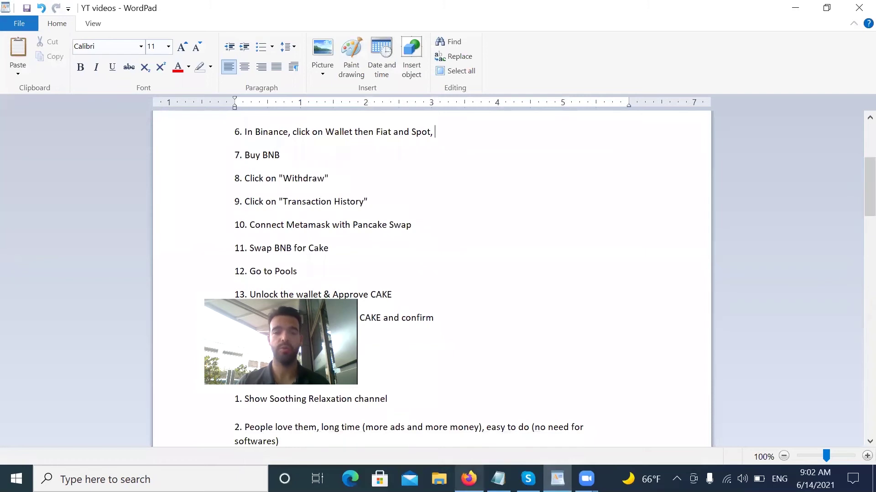
{"action": "mouse_move", "coordinate": [469, 479]}
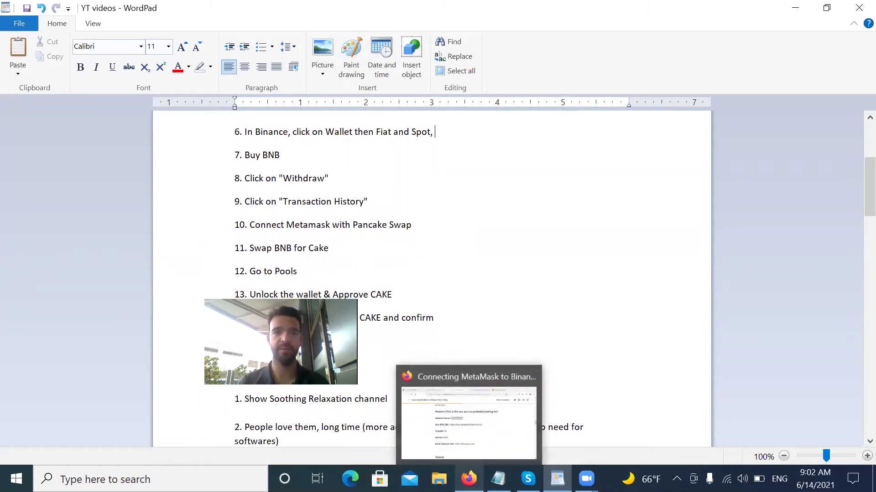
Return to the Binance tab in Firefox and open the Fiat and Spot wallet page.
{"action": "left_click", "coordinate": [469, 422]}
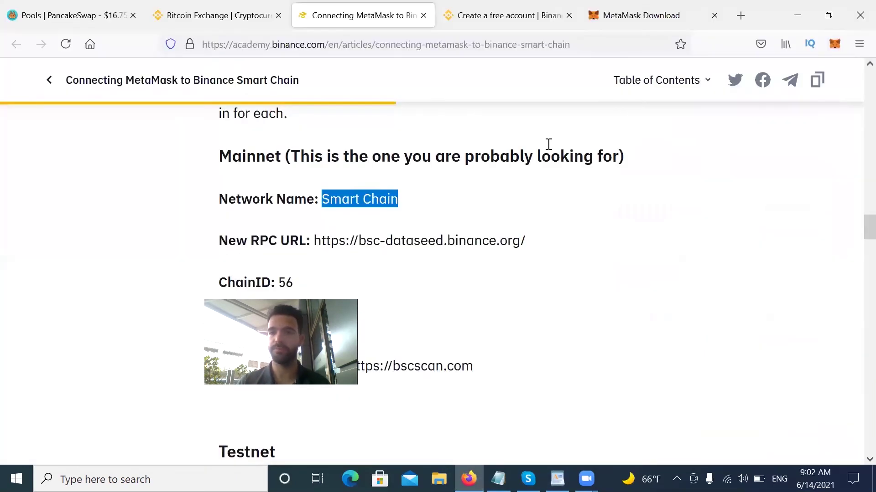
{"action": "key", "text": "ctrl+shift+Tab"}
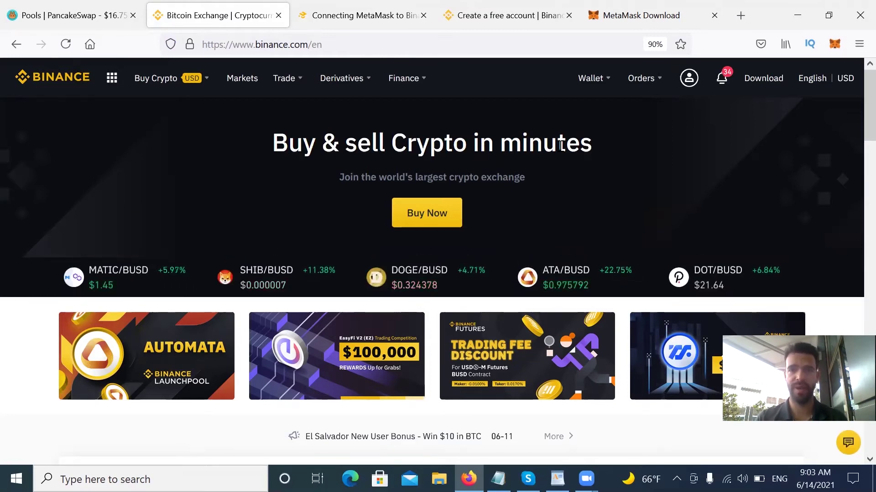
{"action": "mouse_move", "coordinate": [609, 76]}
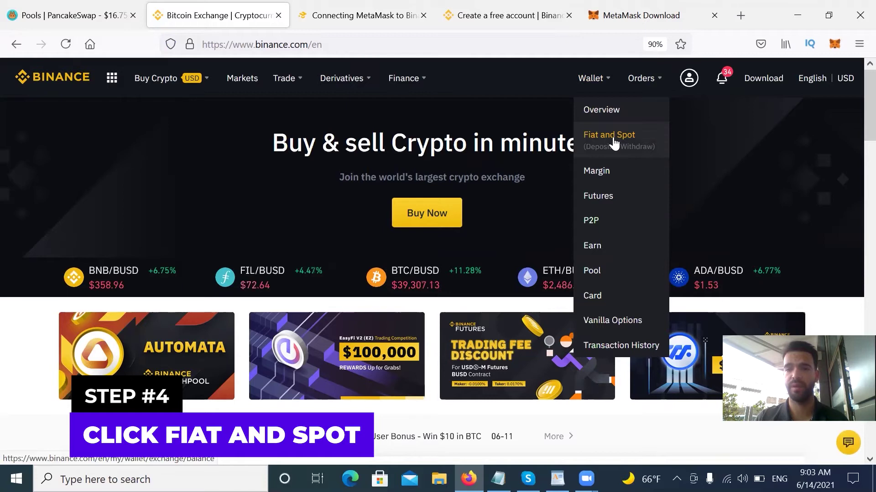
{"action": "left_click", "coordinate": [613, 139]}
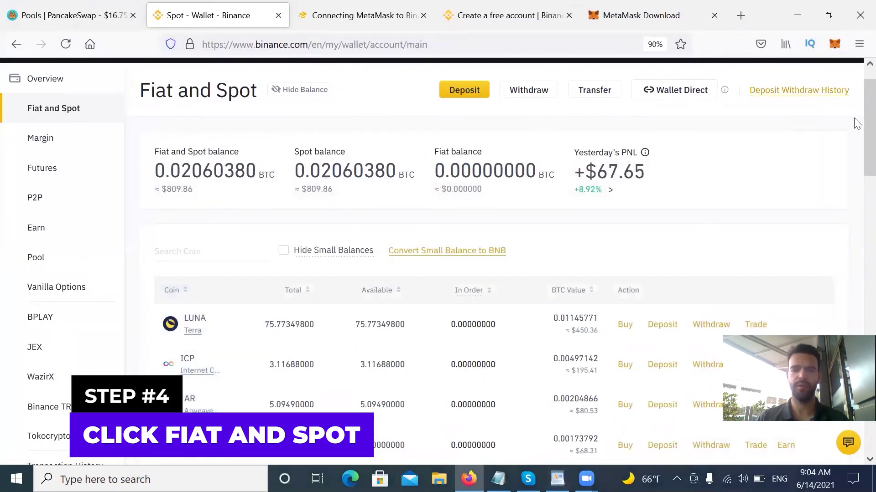
Scroll the Spot wallet balances down to the BNB row at 0.00002125.
{"action": "scroll", "coordinate": [855, 134], "scroll_direction": "down", "scroll_amount": 2}
{"action": "scroll", "coordinate": [856, 159], "scroll_direction": "down", "scroll_amount": 2}
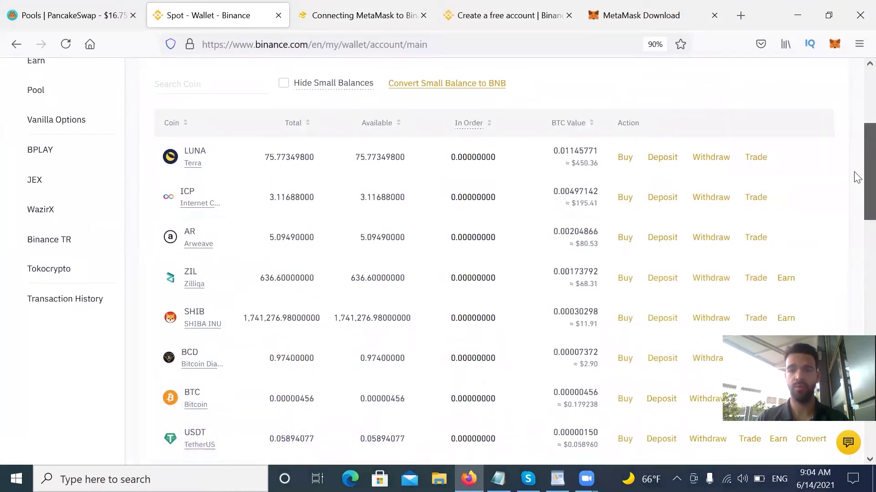
{"action": "scroll", "coordinate": [856, 178], "scroll_direction": "down", "scroll_amount": 1}
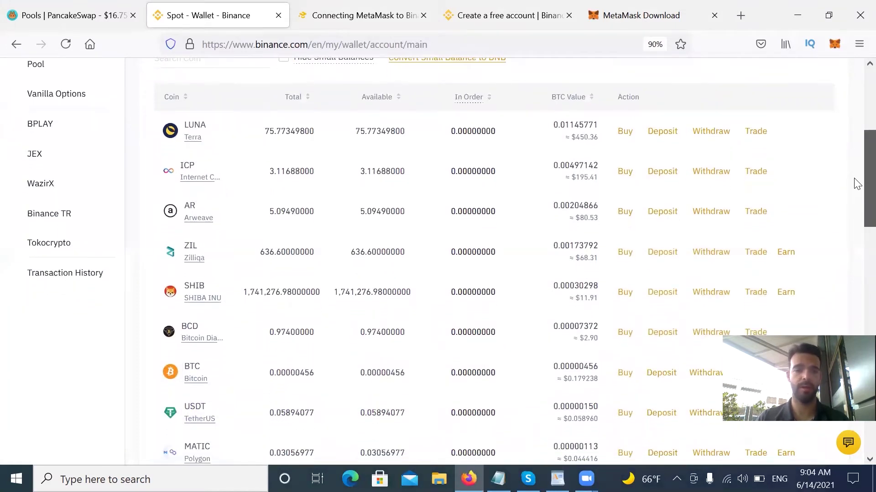
{"action": "scroll", "coordinate": [856, 183], "scroll_direction": "down", "scroll_amount": 5}
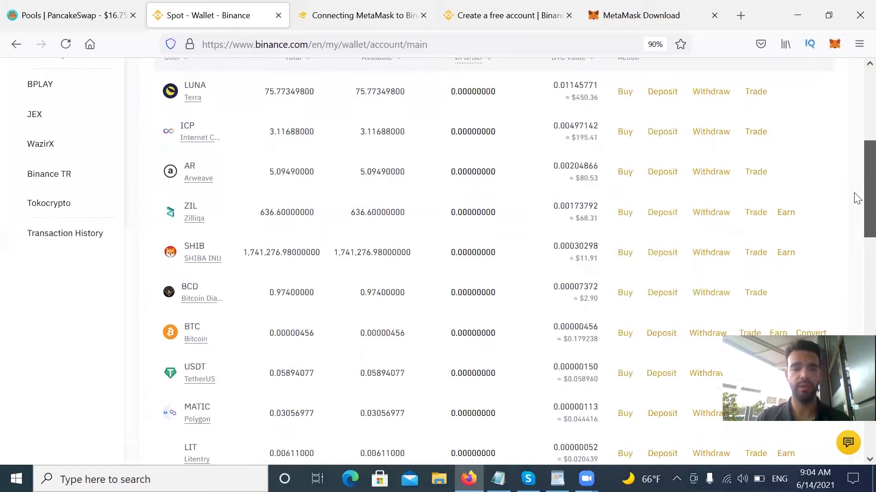
{"action": "scroll", "coordinate": [855, 248], "scroll_direction": "down", "scroll_amount": 5}
{"action": "scroll", "coordinate": [856, 274], "scroll_direction": "up", "scroll_amount": 5}
{"action": "scroll", "coordinate": [856, 256], "scroll_direction": "down", "scroll_amount": 5}
{"action": "scroll", "coordinate": [856, 314], "scroll_direction": "down", "scroll_amount": 3}
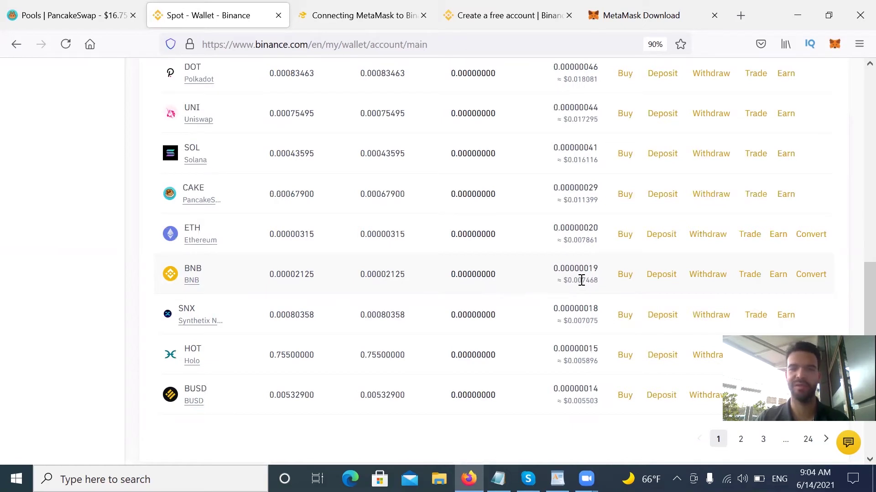
Start a BNB purchase from its wallet row with 15 USD entered, about 0.04 BNB.
{"action": "left_click", "coordinate": [625, 275]}
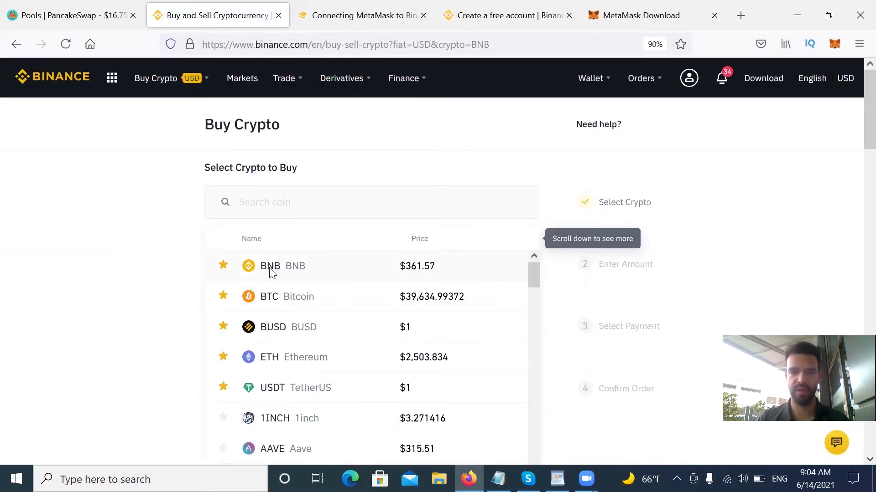
{"action": "left_click", "coordinate": [272, 272]}
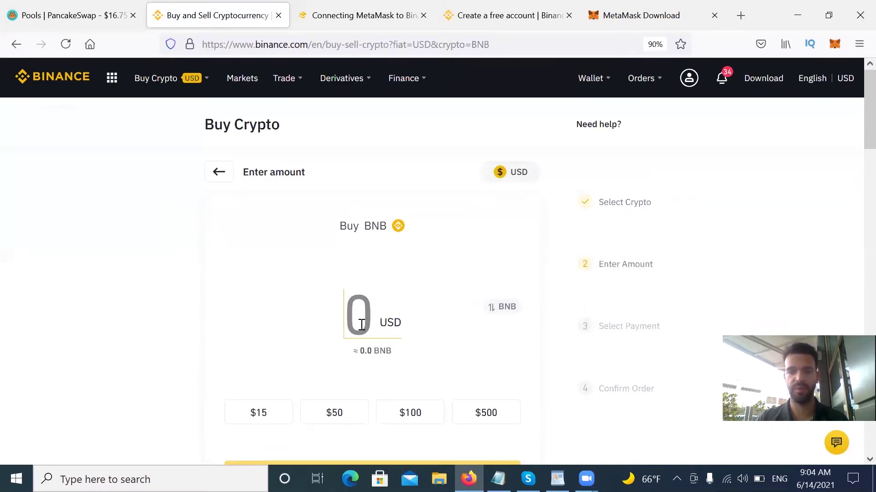
{"action": "type", "text": "15"}
{"action": "scroll", "coordinate": [854, 161], "scroll_direction": "down", "scroll_amount": 3}
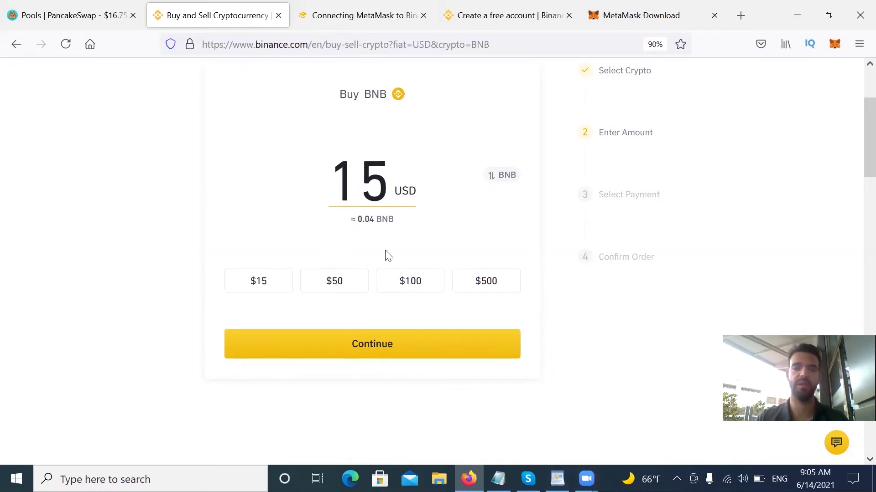
{"action": "scroll", "coordinate": [456, 244], "scroll_direction": "up", "scroll_amount": 3}
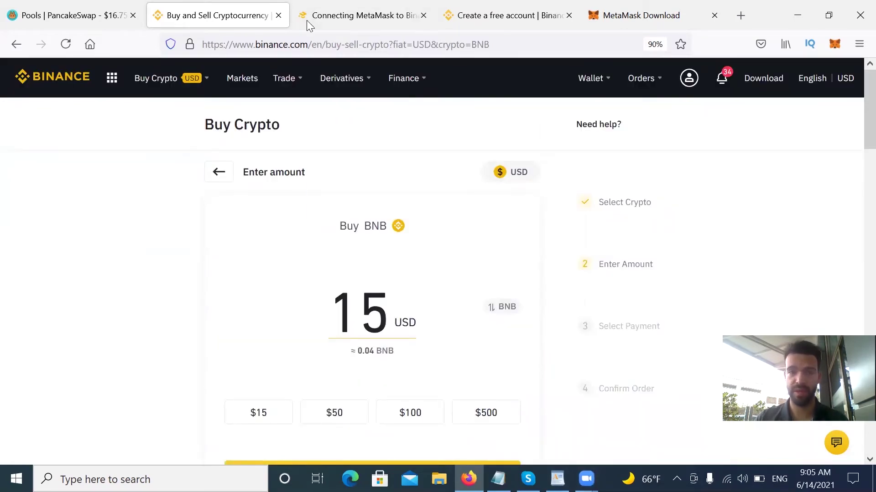
Search the Spot wallet overview for 'bnb' and open the BNB Withdraw Crypto page.
{"action": "mouse_move", "coordinate": [593, 78]}
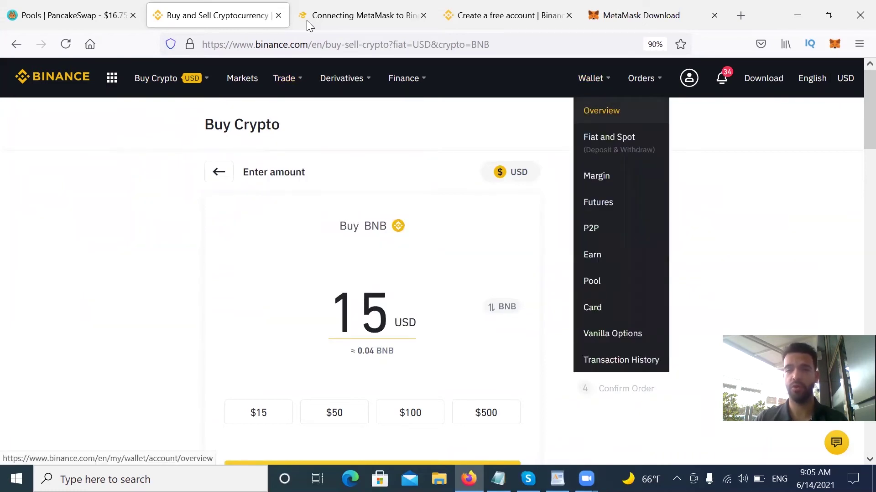
{"action": "left_click", "coordinate": [601, 110]}
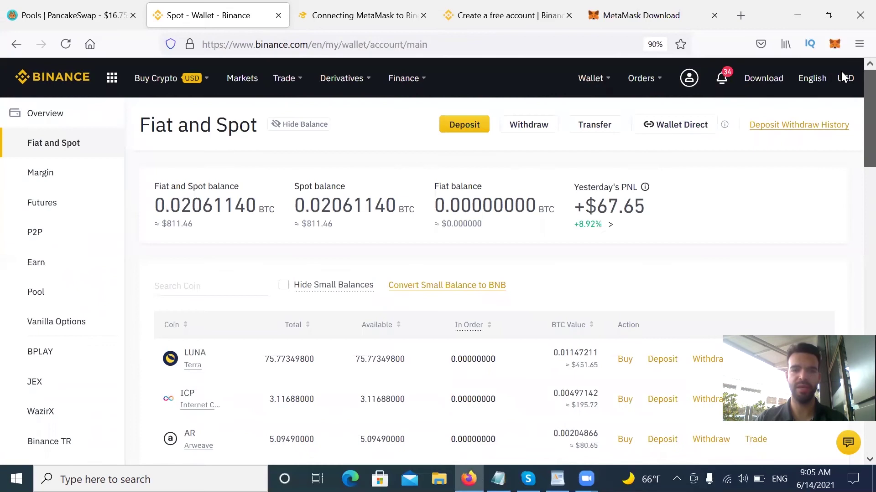
{"action": "left_click", "coordinate": [181, 289]}
{"action": "type", "text": "bnb"}
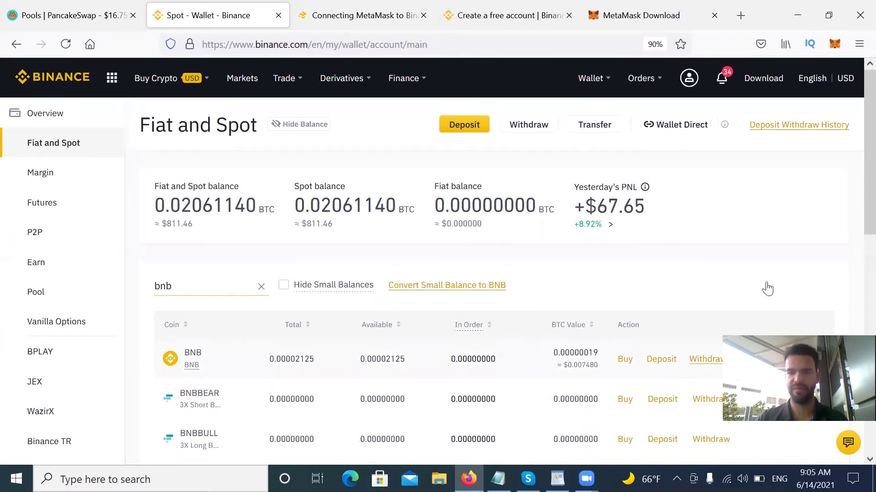
{"action": "scroll", "coordinate": [855, 194], "scroll_direction": "down", "scroll_amount": 3}
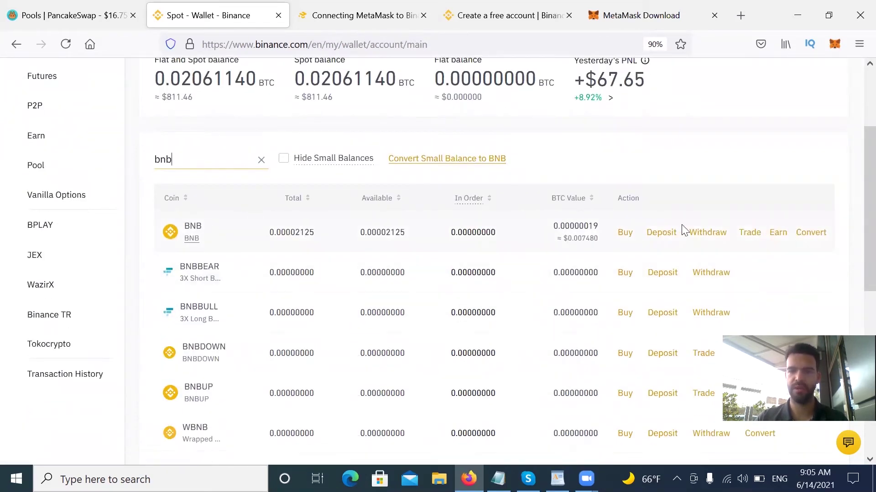
{"action": "left_click", "coordinate": [698, 235]}
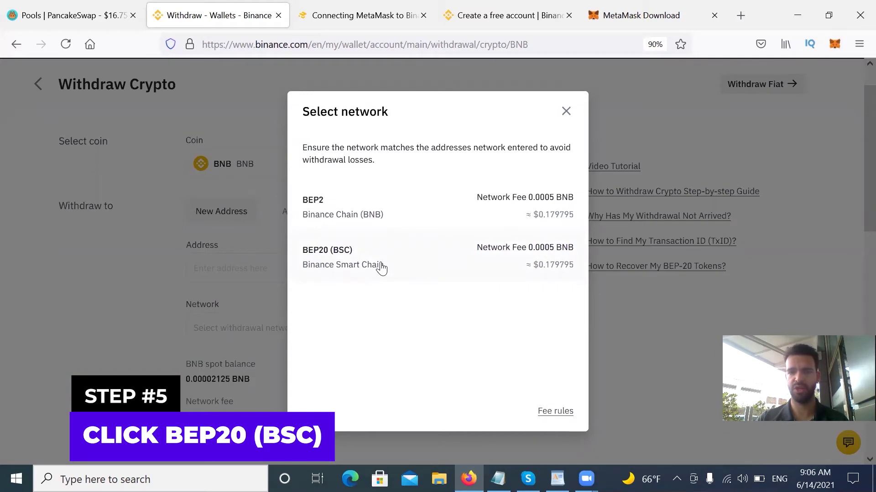
Choose BEP20 (BSC) as the withdrawal network and copy the MetaMask Account 1 address.
{"action": "left_click", "coordinate": [381, 268]}
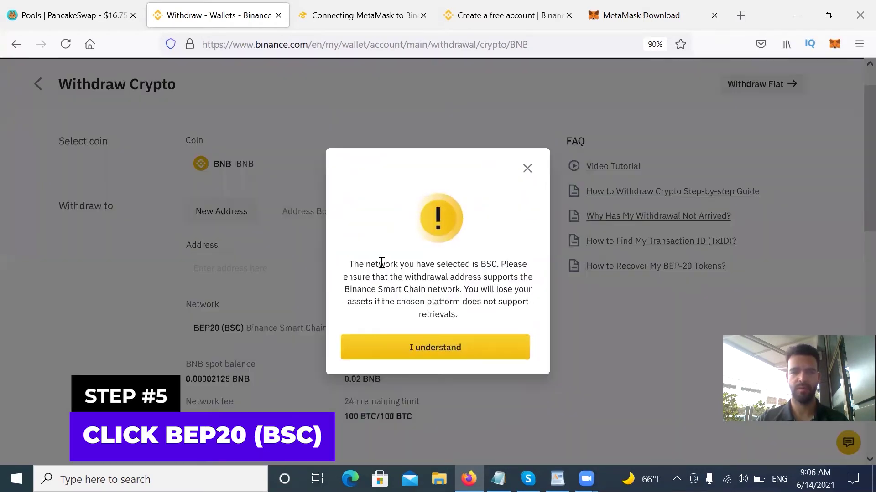
{"action": "left_click", "coordinate": [420, 350]}
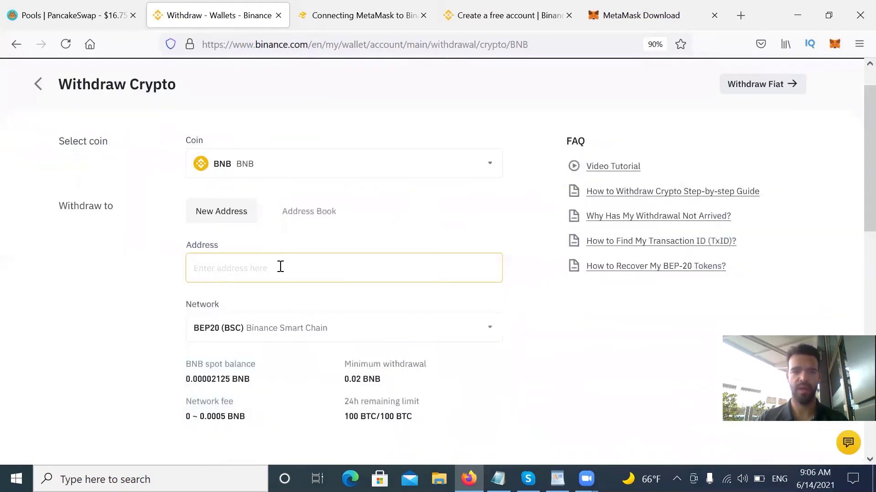
{"action": "left_click", "coordinate": [647, 7]}
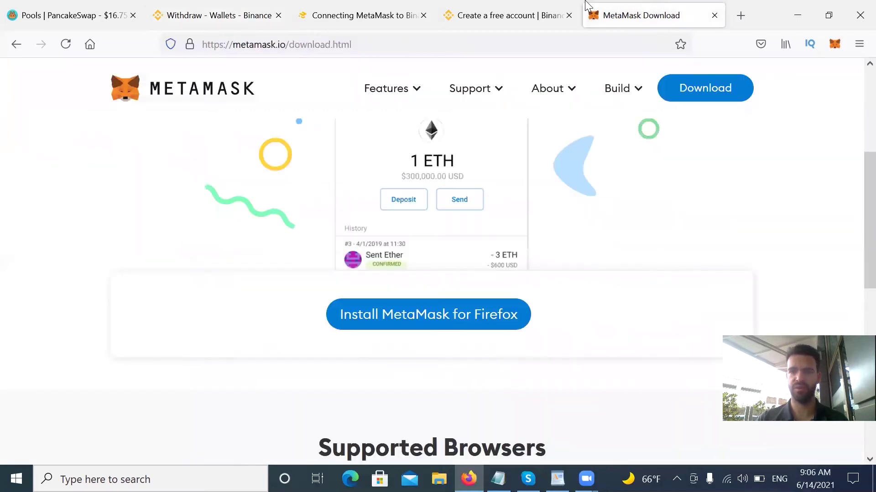
{"action": "key", "text": "ctrl+Tab"}
{"action": "left_click", "coordinate": [834, 44]}
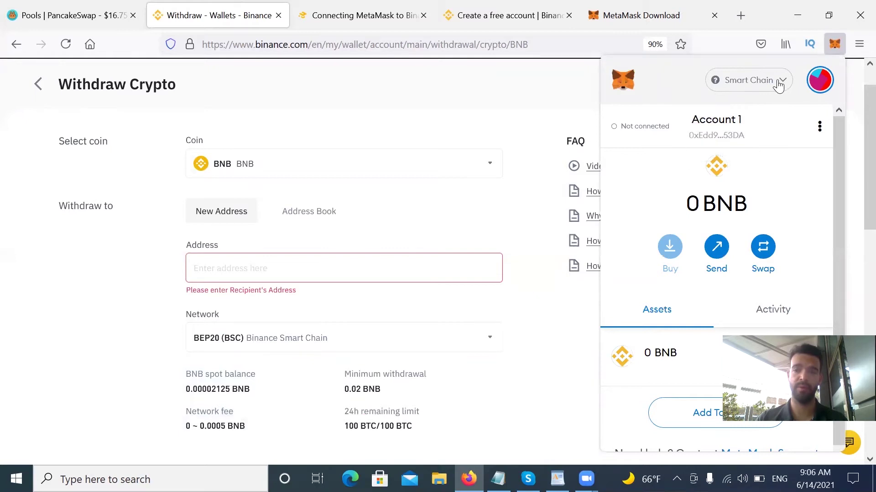
{"action": "left_click", "coordinate": [705, 138]}
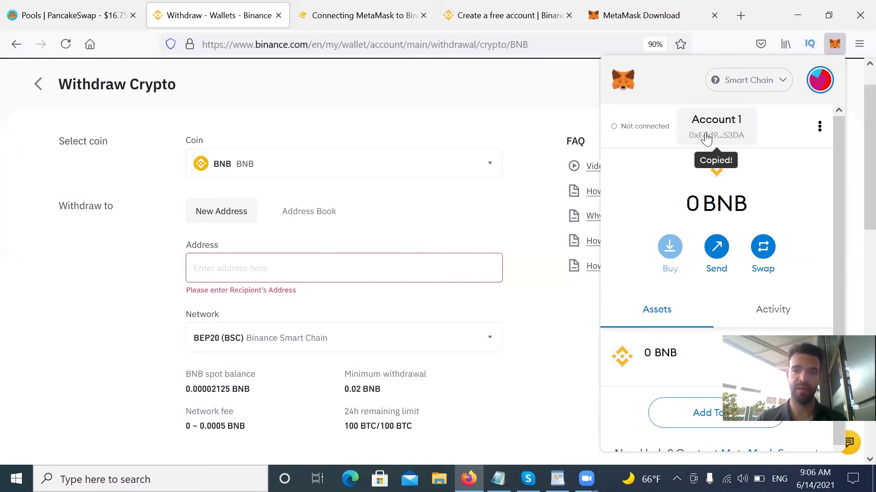
{"action": "left_click", "coordinate": [299, 270]}
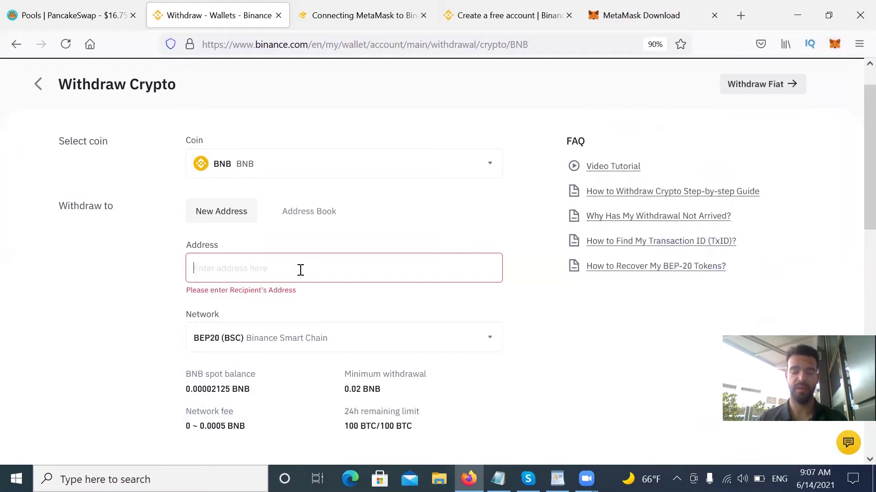
{"action": "type", "text": "0xEdd98bE2B77f65A5503d7B1813e53e026c8b53DA"}
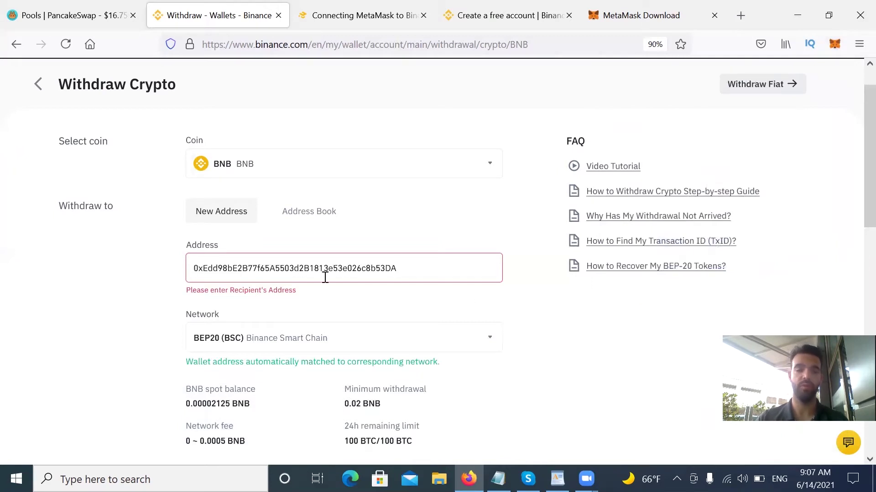
{"action": "left_click", "coordinate": [440, 336]}
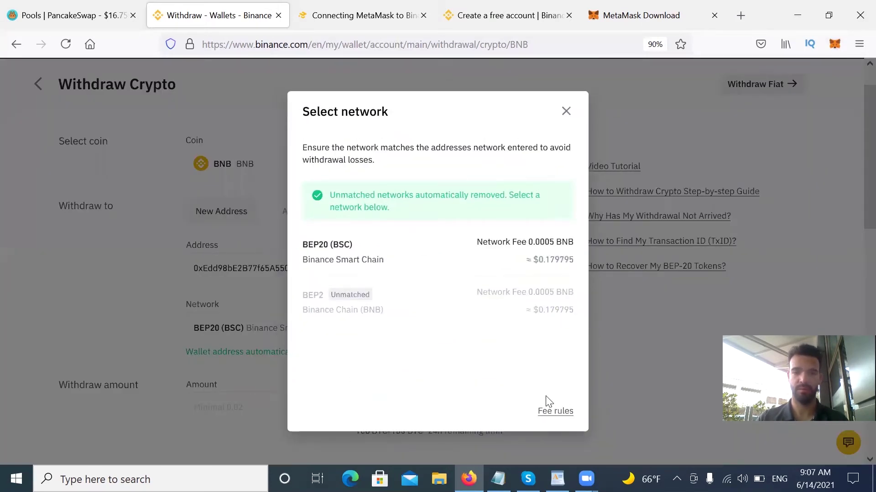
{"action": "left_click_drag", "start_coordinate": [529, 149], "coordinate": [540, 197]}
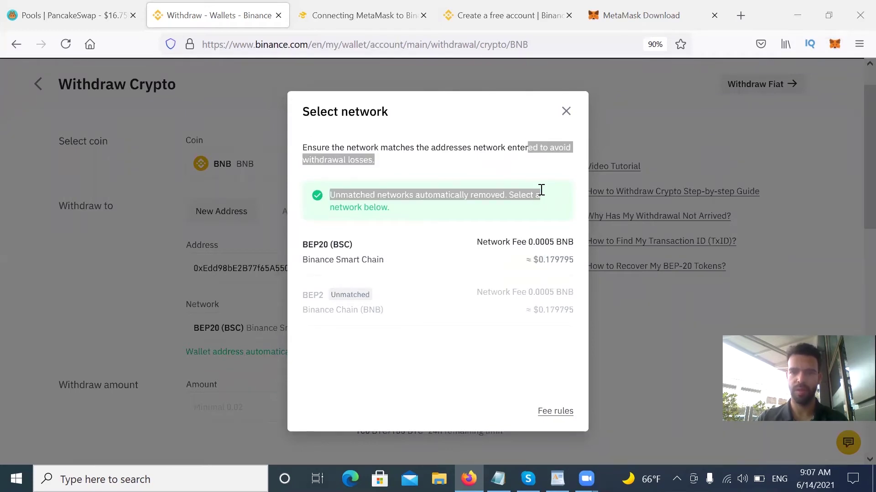
{"action": "left_click", "coordinate": [566, 111]}
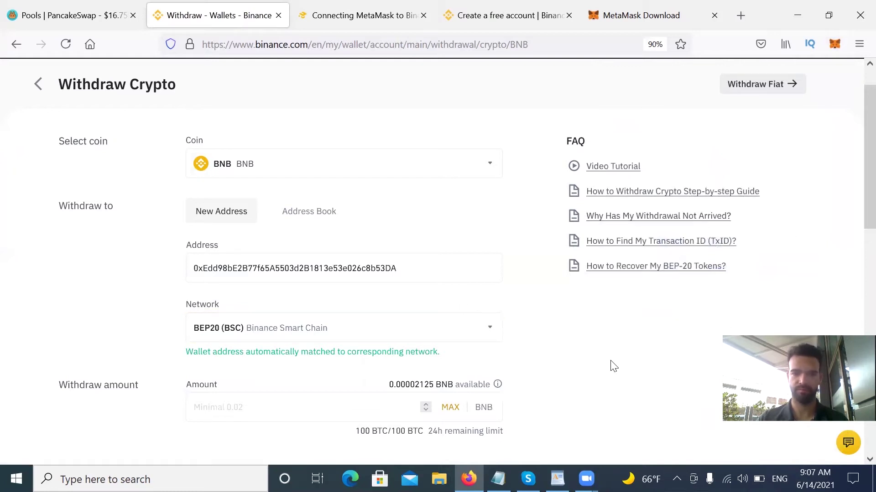
{"action": "left_click_drag", "start_coordinate": [869, 161], "coordinate": [868, 217]}
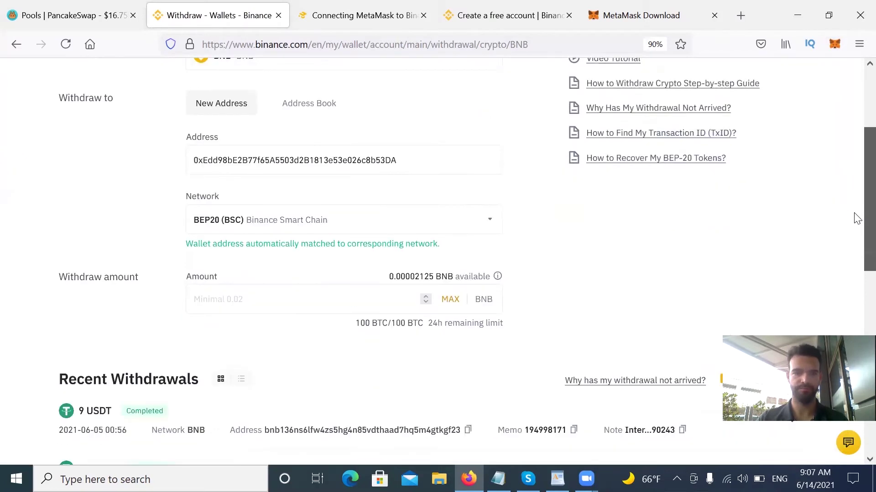
{"action": "left_click", "coordinate": [192, 232]}
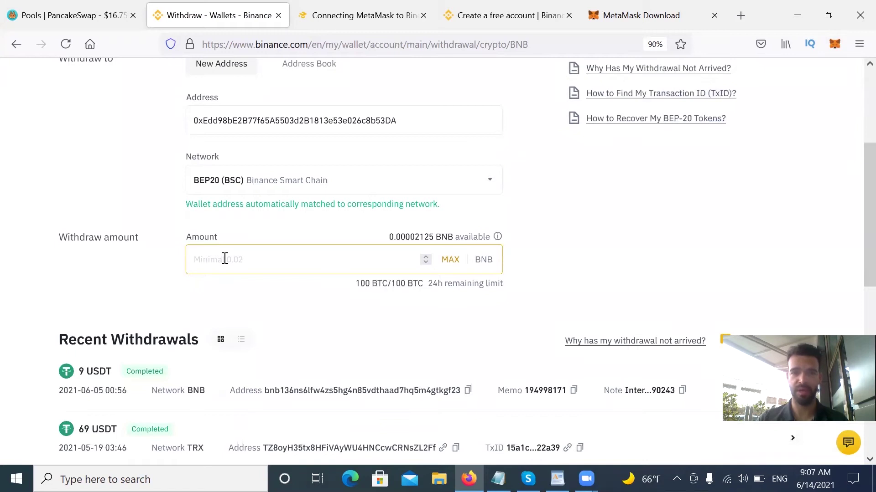
{"action": "type", "text": "0.02"}
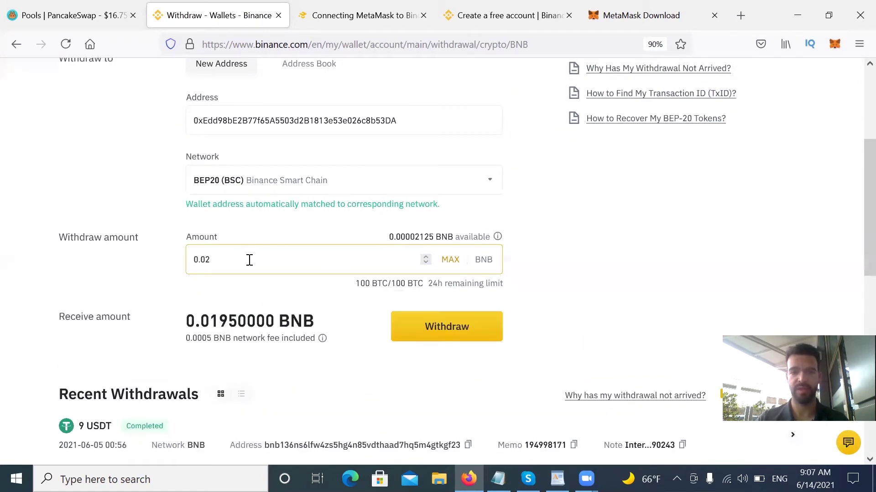
{"action": "left_click", "coordinate": [309, 312]}
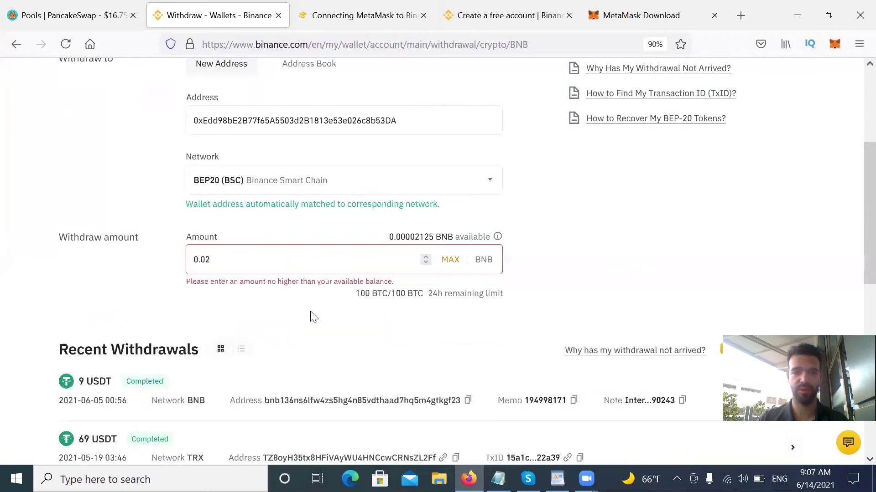
{"action": "key", "text": "BackSpace"}
{"action": "key", "text": "BackSpace"}
{"action": "key", "text": "BackSpace"}
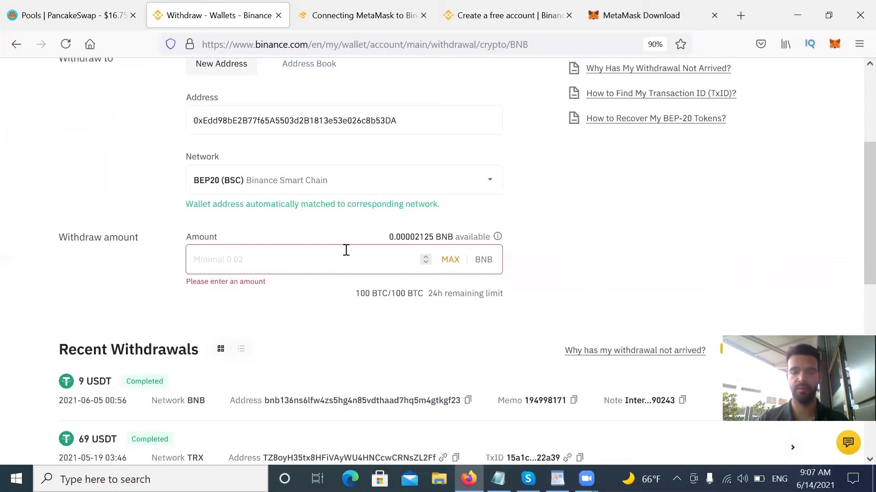
{"action": "type", "text": "0.02"}
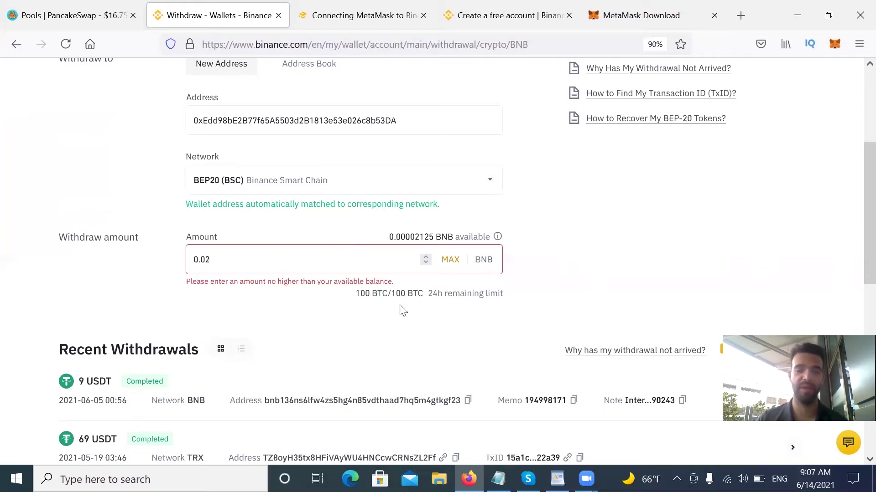
{"action": "key", "text": "ctrl+a"}
{"action": "key", "text": "BackSpace"}
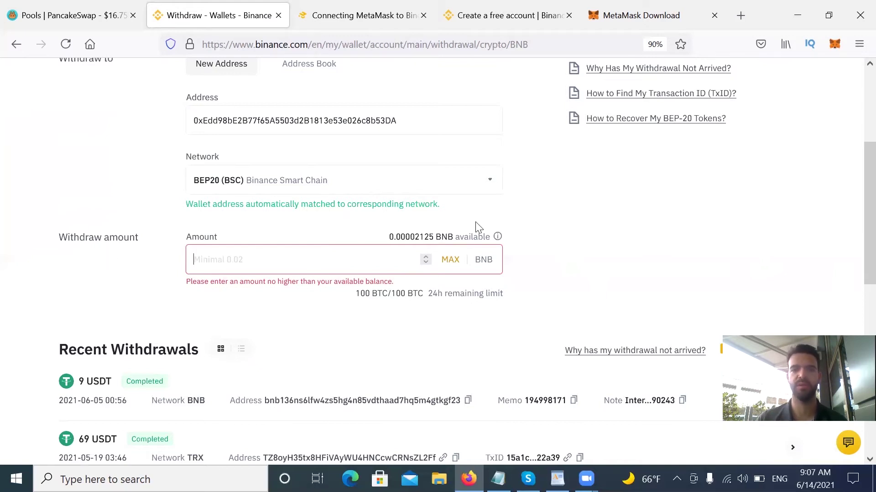
{"action": "left_click_drag", "start_coordinate": [857, 197], "coordinate": [854, 230]}
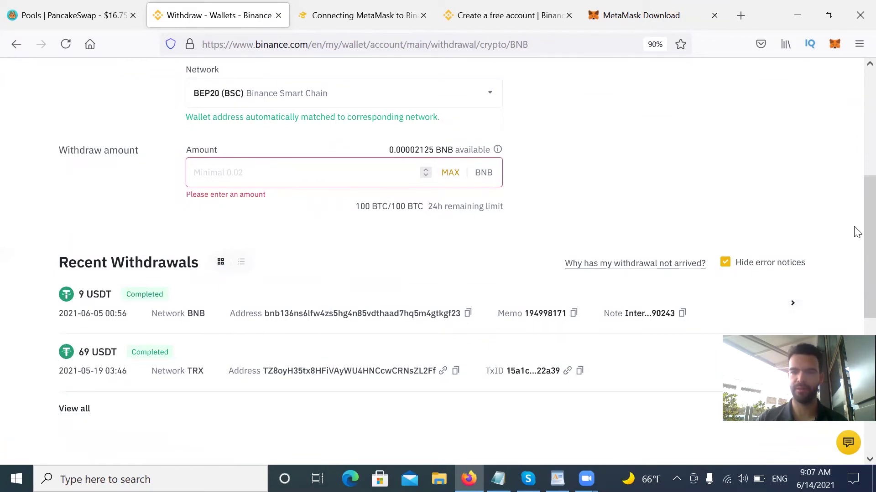
{"action": "mouse_move", "coordinate": [854, 231]}
{"action": "left_mouse_down"}
{"action": "mouse_move", "coordinate": [854, 112]}
{"action": "mouse_move", "coordinate": [856, 232]}
{"action": "left_mouse_up"}
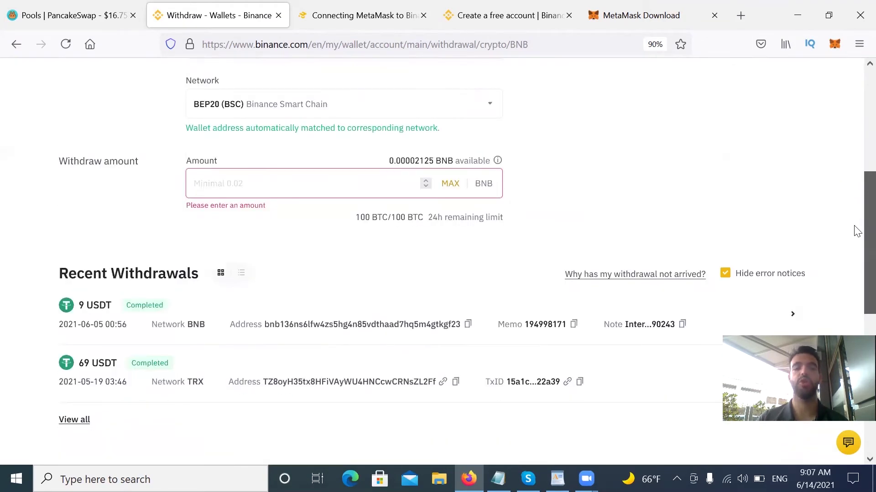
{"action": "scroll", "coordinate": [848, 182], "scroll_direction": "up", "scroll_amount": 5}
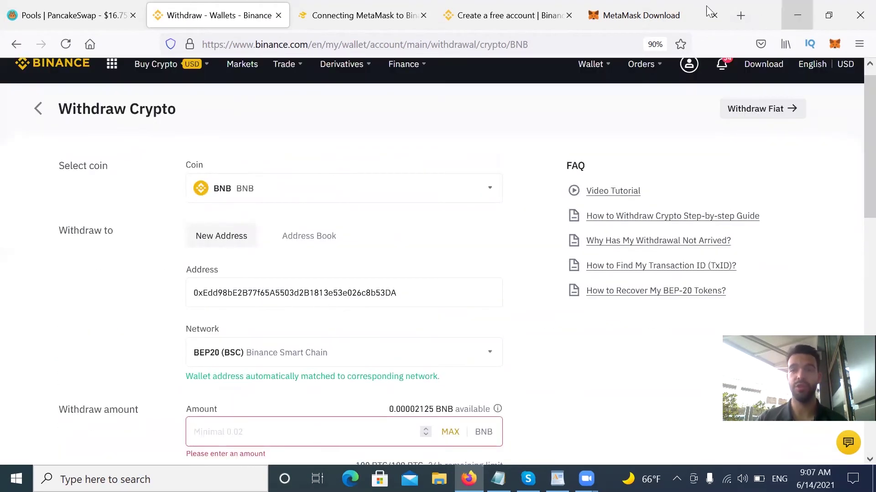
{"action": "left_click", "coordinate": [835, 44]}
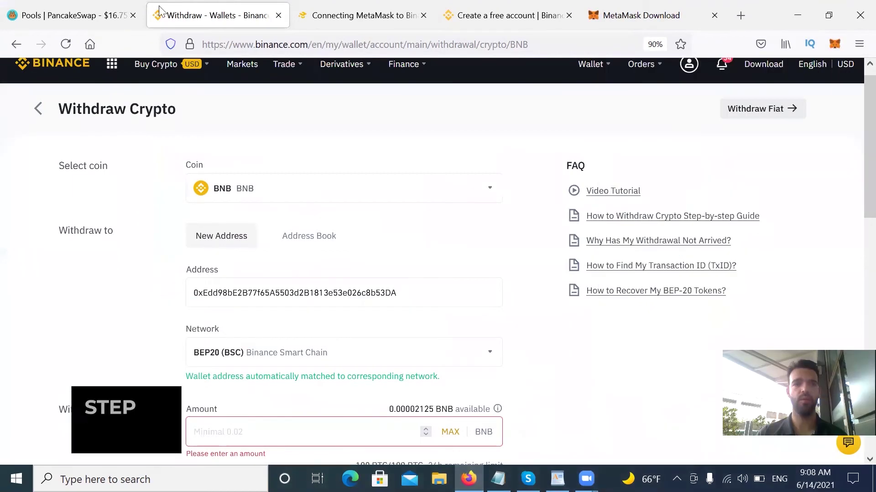
Switch to the PancakeSwap tab and scroll through the pools page.
{"action": "left_click", "coordinate": [106, 6]}
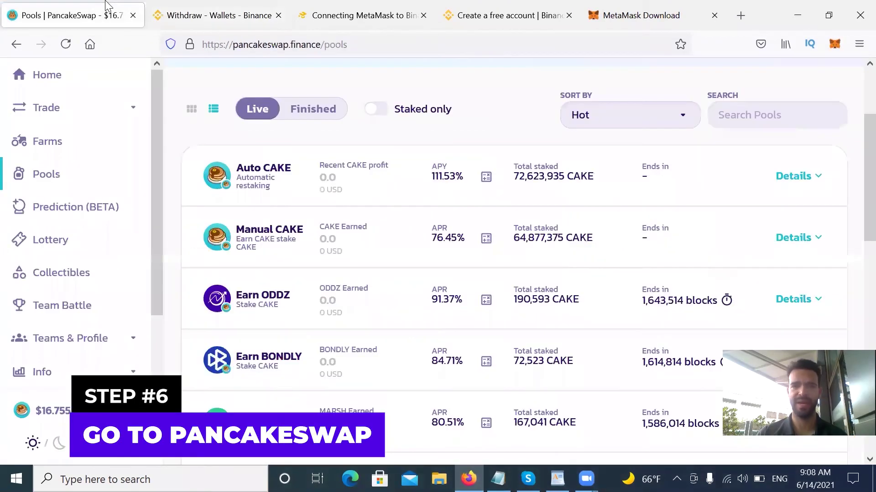
{"action": "scroll", "coordinate": [854, 133], "scroll_direction": "up", "scroll_amount": 4}
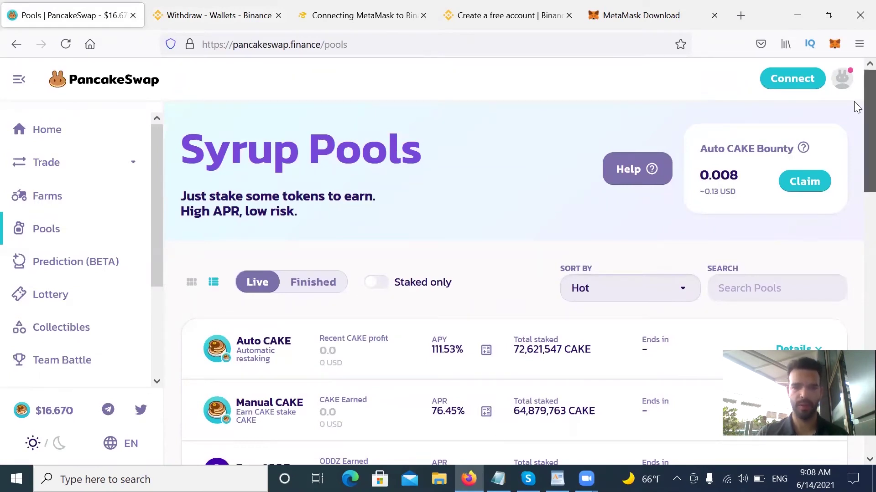
{"action": "scroll", "coordinate": [855, 113], "scroll_direction": "down", "scroll_amount": 3}
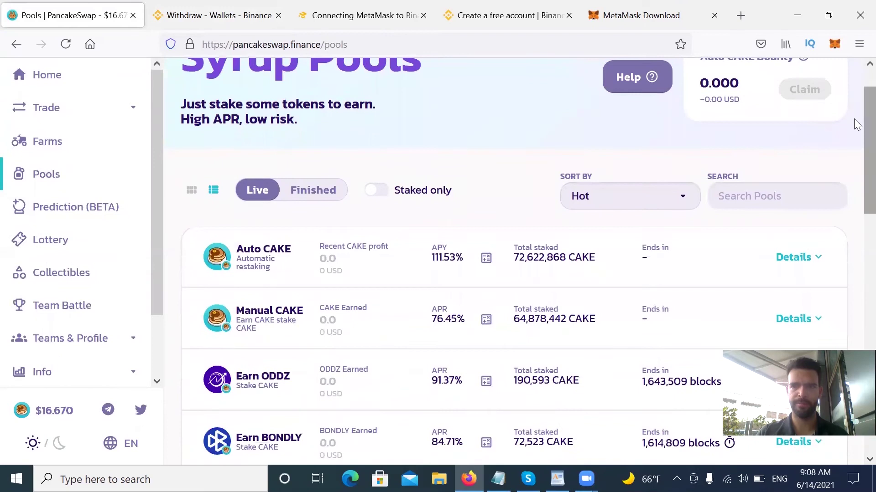
{"action": "scroll", "coordinate": [855, 126], "scroll_direction": "down", "scroll_amount": 2}
{"action": "scroll", "coordinate": [855, 142], "scroll_direction": "down", "scroll_amount": 1}
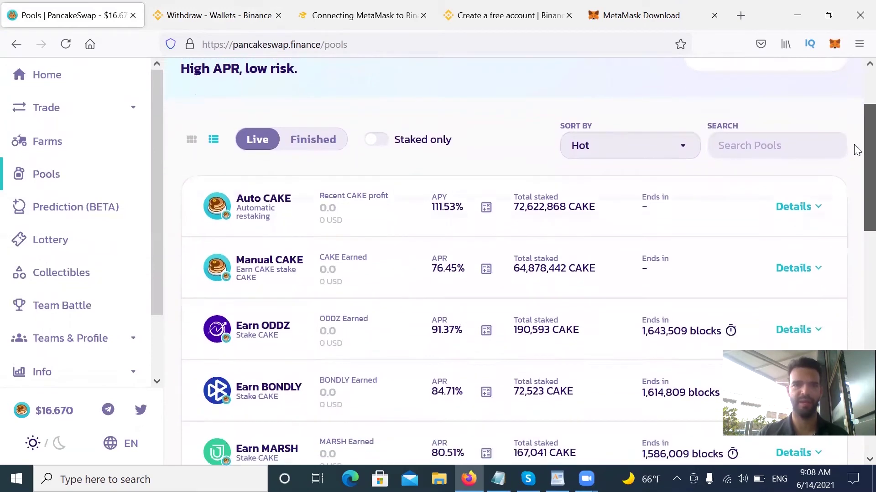
{"action": "scroll", "coordinate": [855, 148], "scroll_direction": "down", "scroll_amount": 1}
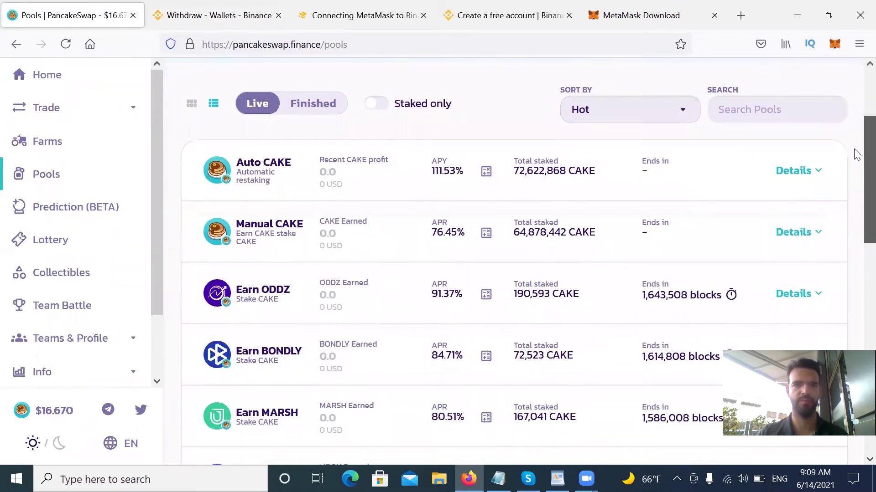
{"action": "scroll", "coordinate": [850, 128], "scroll_direction": "up", "scroll_amount": 7}
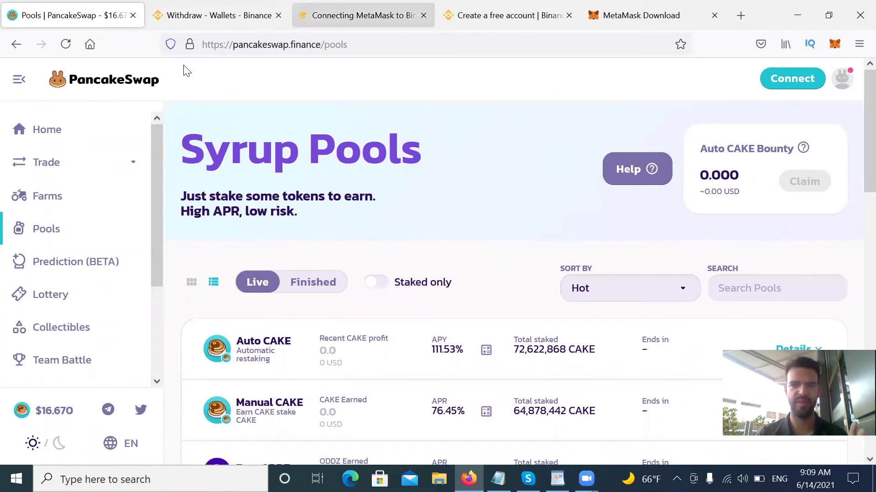
Visit PancakeSwap Home, then reopen Syrup Pools listing Auto CAKE and Manual CAKE.
{"action": "left_click", "coordinate": [57, 145]}
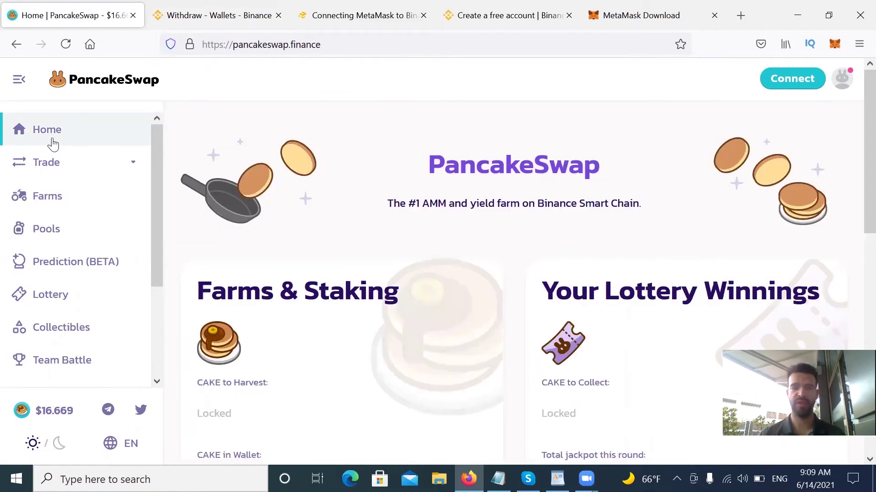
{"action": "left_click", "coordinate": [56, 233]}
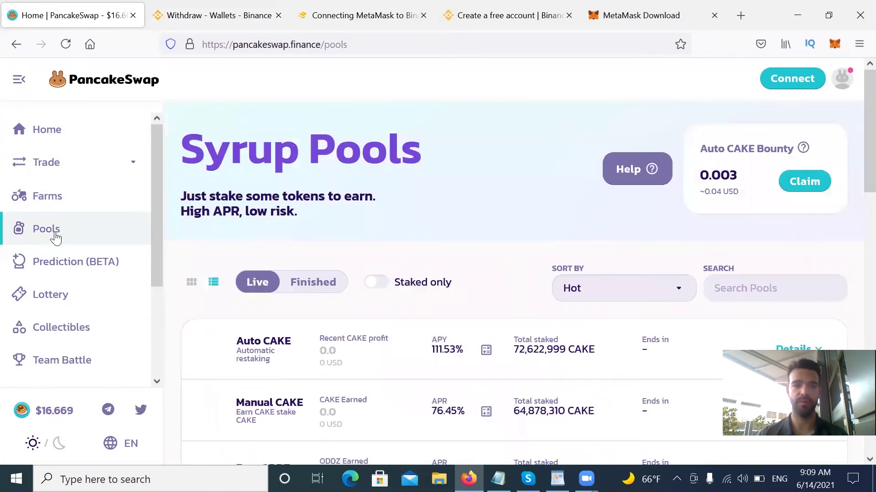
{"action": "scroll", "coordinate": [855, 137], "scroll_direction": "down", "scroll_amount": 3}
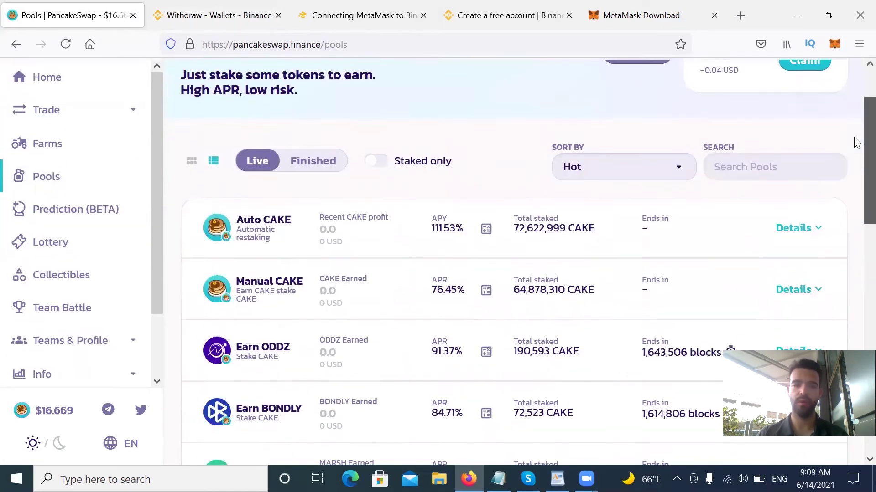
{"action": "scroll", "coordinate": [464, 268], "scroll_direction": "up", "scroll_amount": 1}
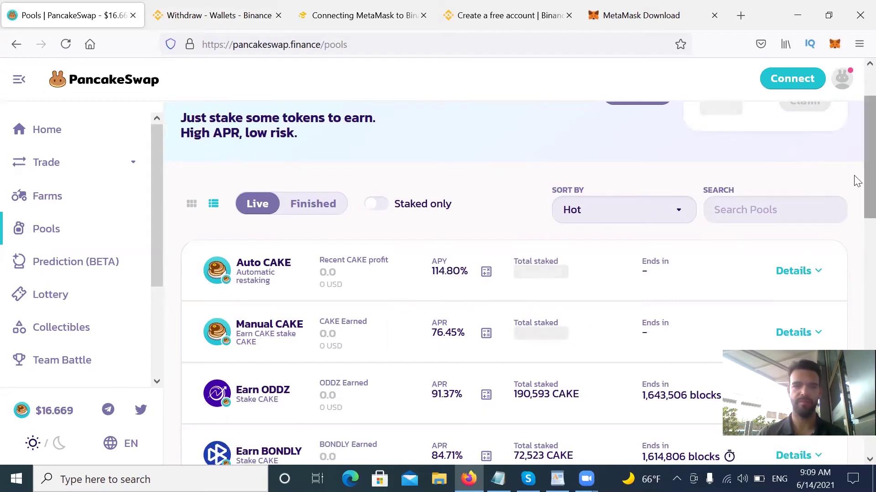
{"action": "scroll", "coordinate": [855, 192], "scroll_direction": "down", "scroll_amount": 3}
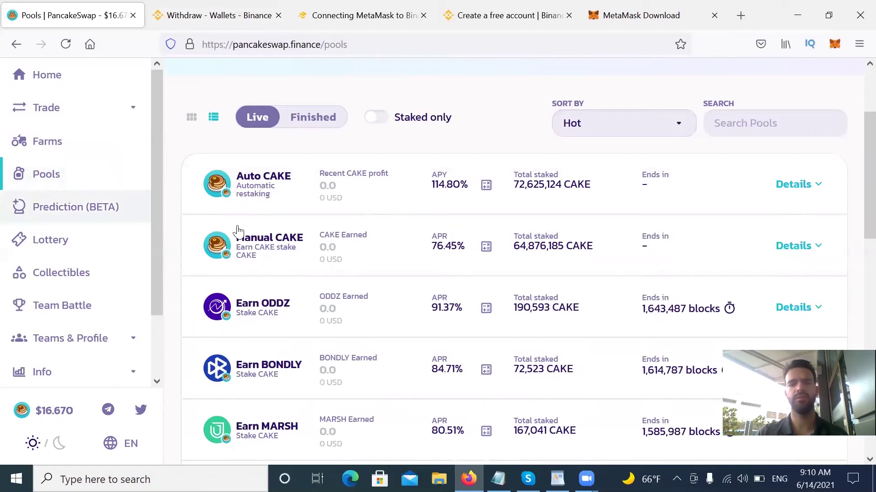
Load coinmarketcap.com in a new tab and scroll to PancakeSwap CAKE at $16.71.
{"action": "left_click", "coordinate": [746, 15]}
{"action": "type", "text": "coin"}
{"action": "key", "text": "Return"}
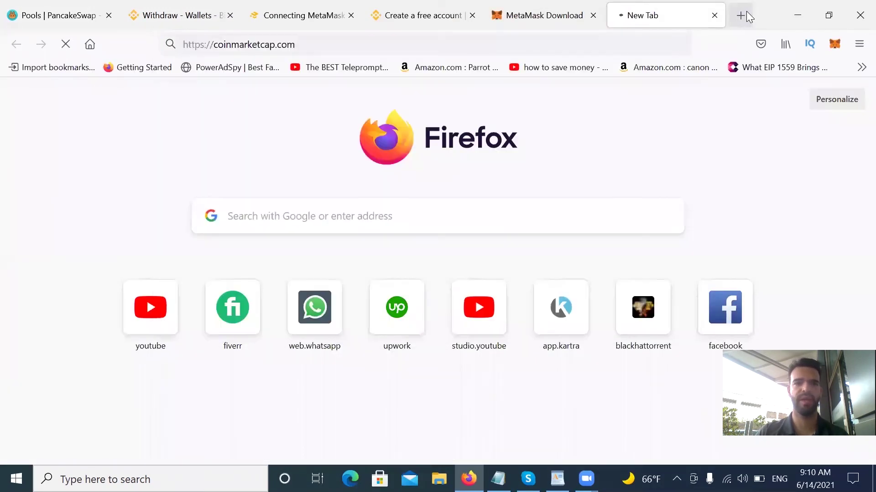
{"action": "scroll", "coordinate": [401, 208], "scroll_direction": "down", "scroll_amount": 20}
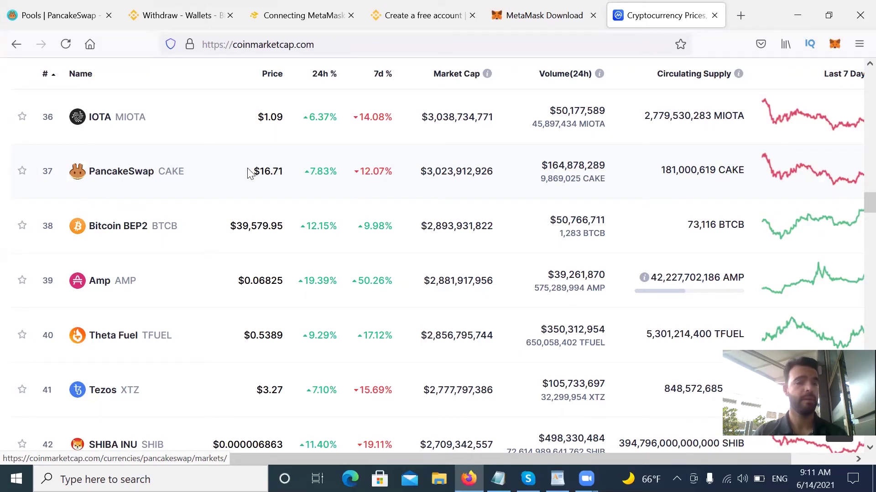
Move across the open tabs back to the Connecting MetaMask guide.
{"action": "left_click", "coordinate": [557, 9]}
{"action": "left_click", "coordinate": [649, 7]}
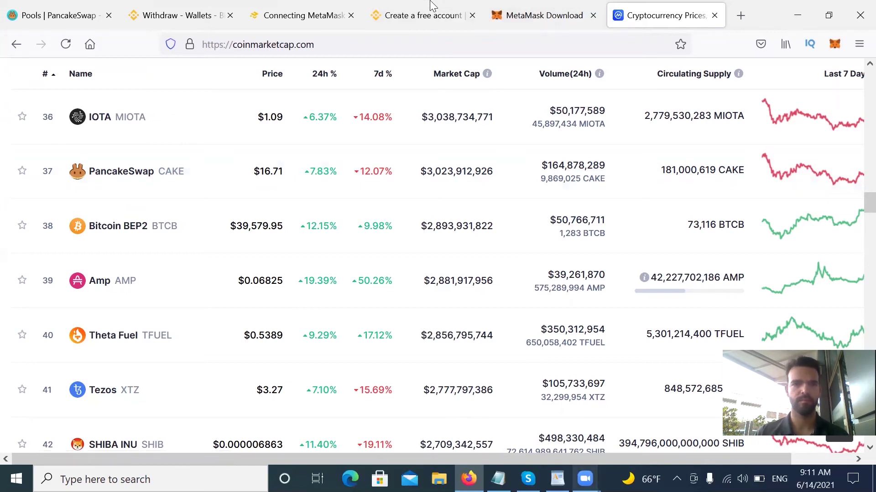
{"action": "left_click", "coordinate": [433, 8]}
{"action": "left_click", "coordinate": [318, 9]}
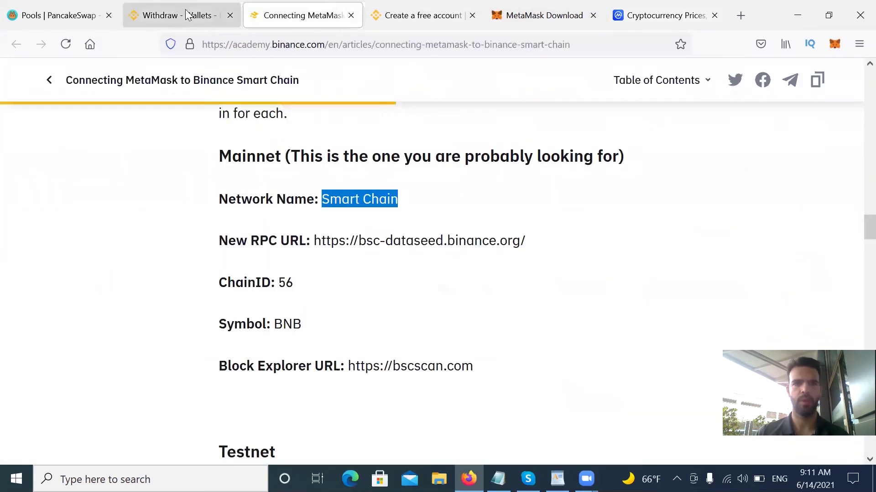
Return to the PancakeSwap Pools tab and expand the Manual CAKE pool details.
{"action": "left_click", "coordinate": [573, 6]}
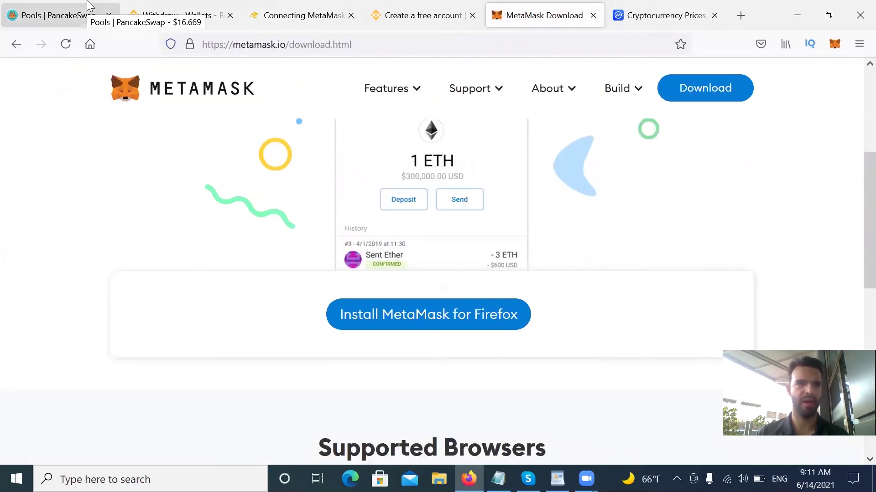
{"action": "left_click", "coordinate": [90, 6]}
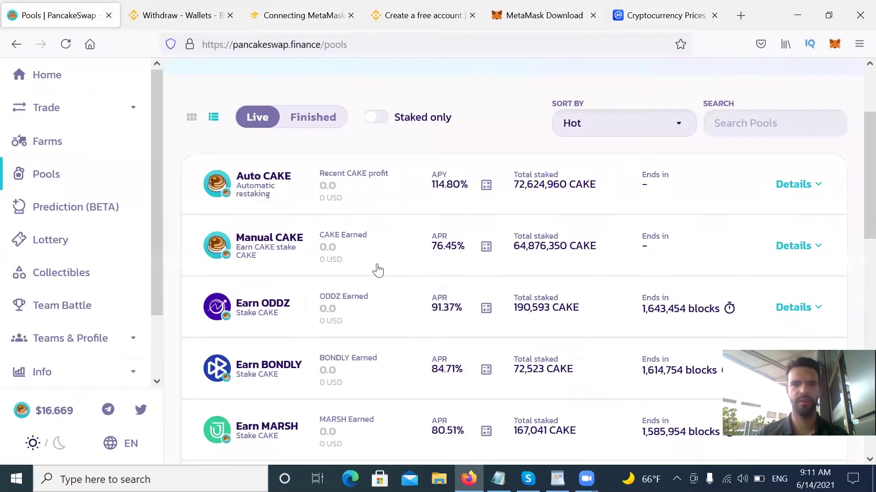
{"action": "left_click", "coordinate": [794, 246]}
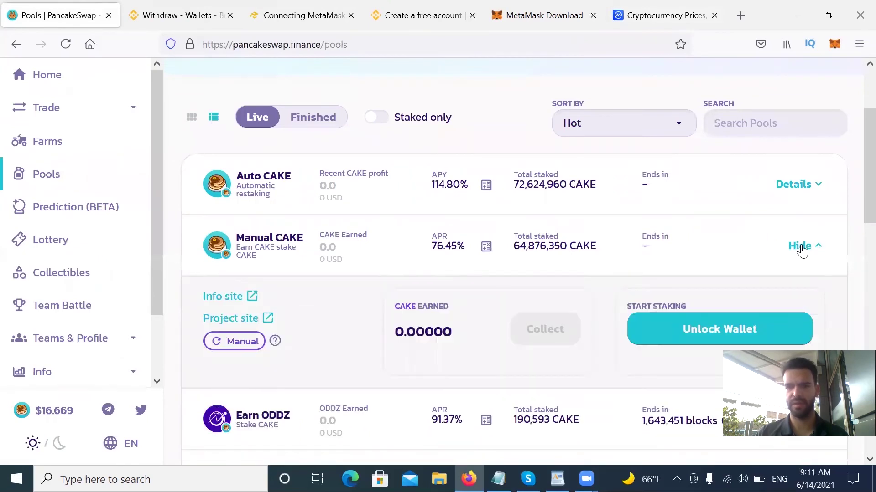
Connect the MetaMask account to PancakeSwap and approve the site connection.
{"action": "left_click", "coordinate": [696, 333]}
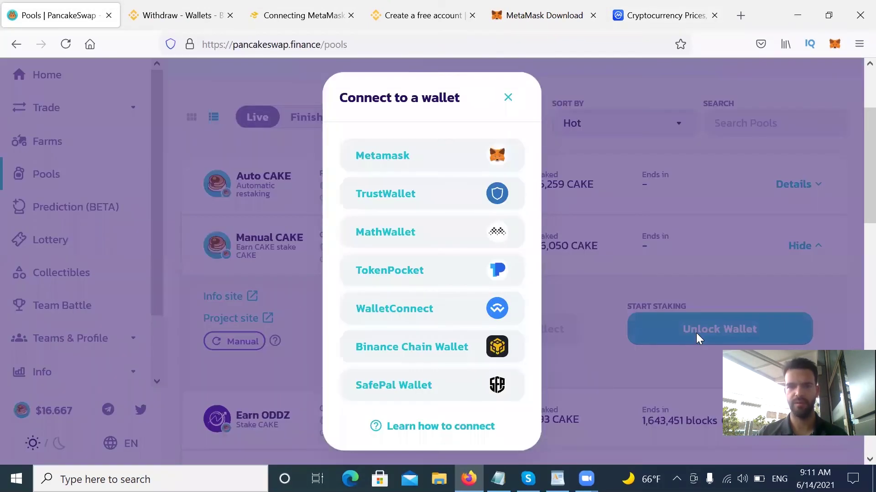
{"action": "left_click", "coordinate": [389, 159]}
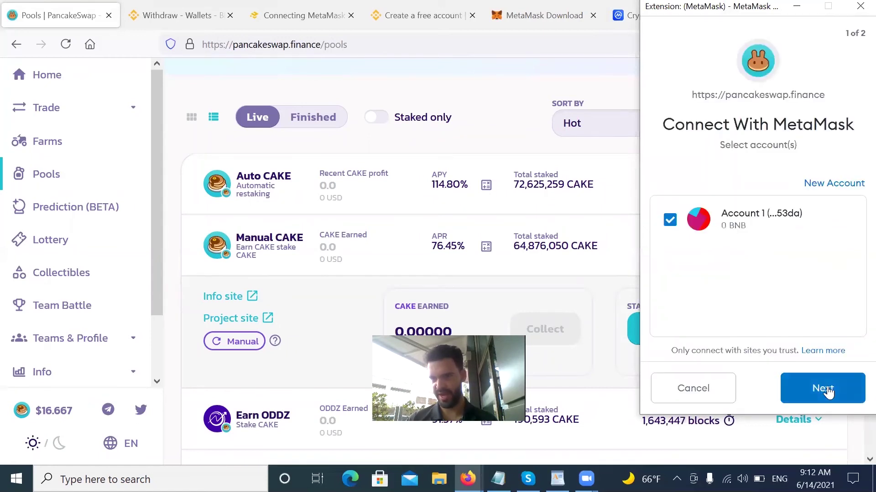
{"action": "left_click", "coordinate": [823, 389]}
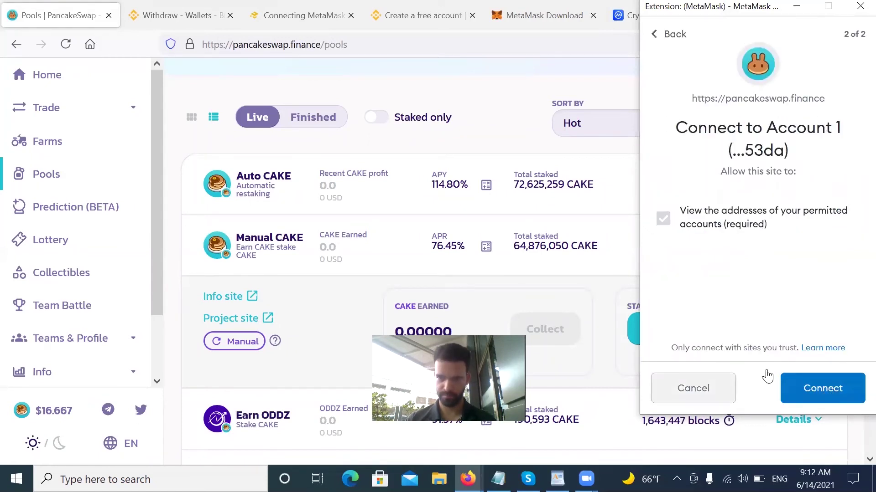
{"action": "left_click", "coordinate": [825, 391]}
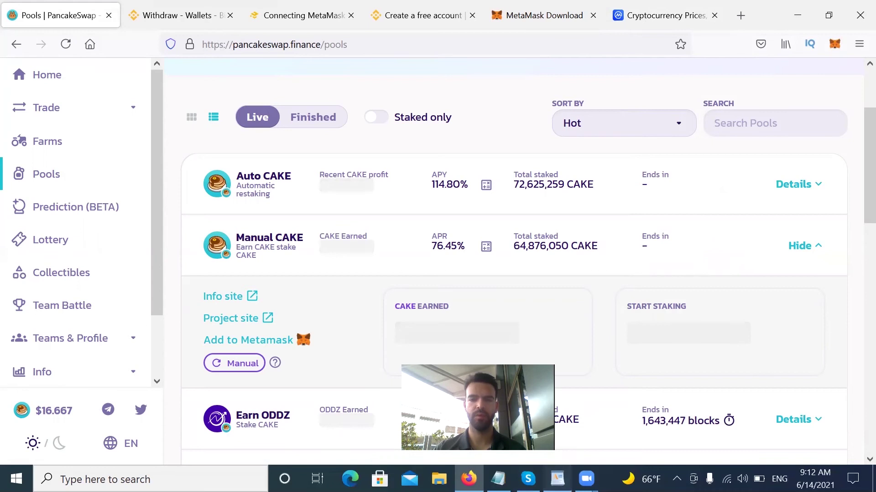
{"action": "left_click", "coordinate": [557, 478]}
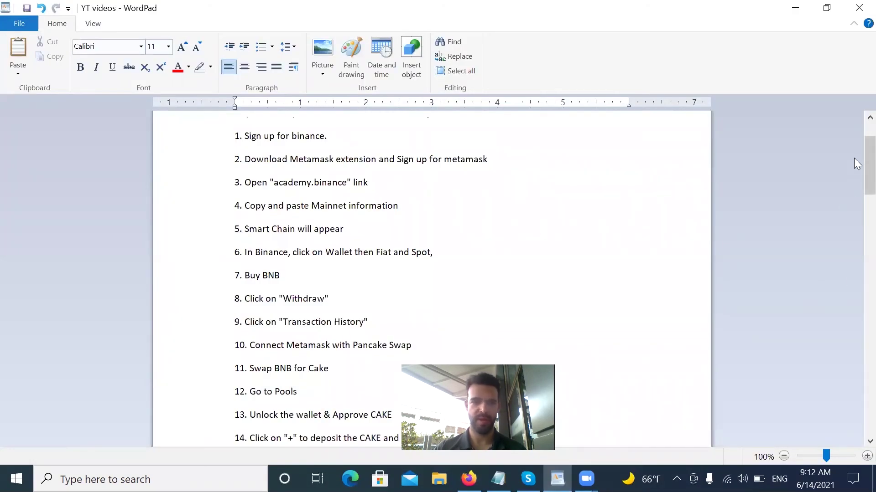
Skim the WordPad notes to step 11, Swap BNB for Cake, then return to PancakeSwap.
{"action": "scroll", "coordinate": [854, 159], "scroll_direction": "down", "scroll_amount": 2}
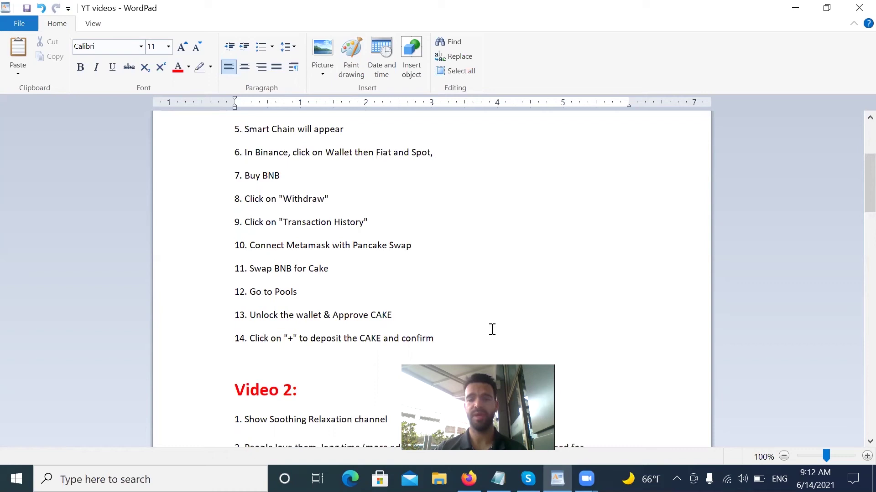
{"action": "scroll", "coordinate": [838, 222], "scroll_direction": "up", "scroll_amount": 1}
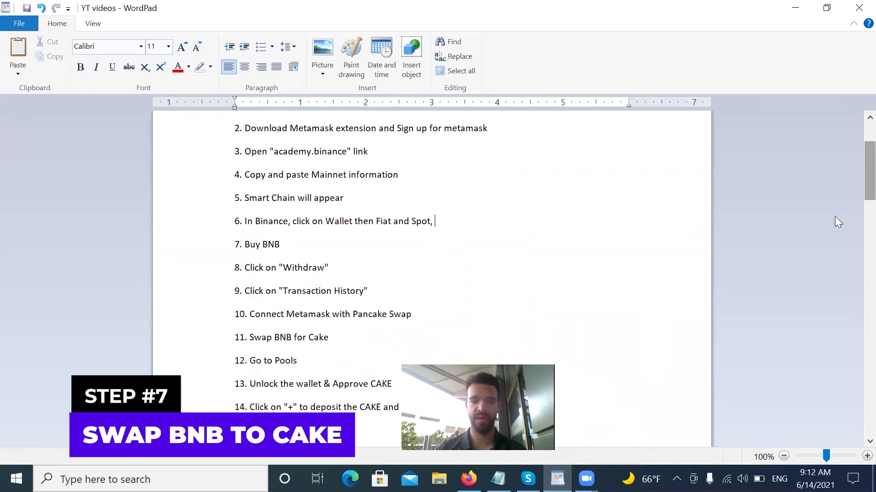
{"action": "left_click", "coordinate": [557, 478]}
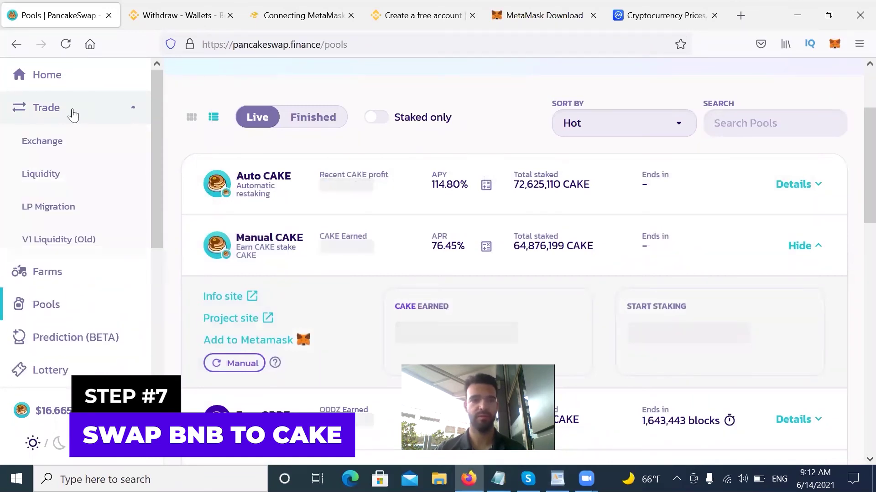
Open PancakeSwap's Exchange swap form with BNB as the From token.
{"action": "left_click", "coordinate": [45, 139]}
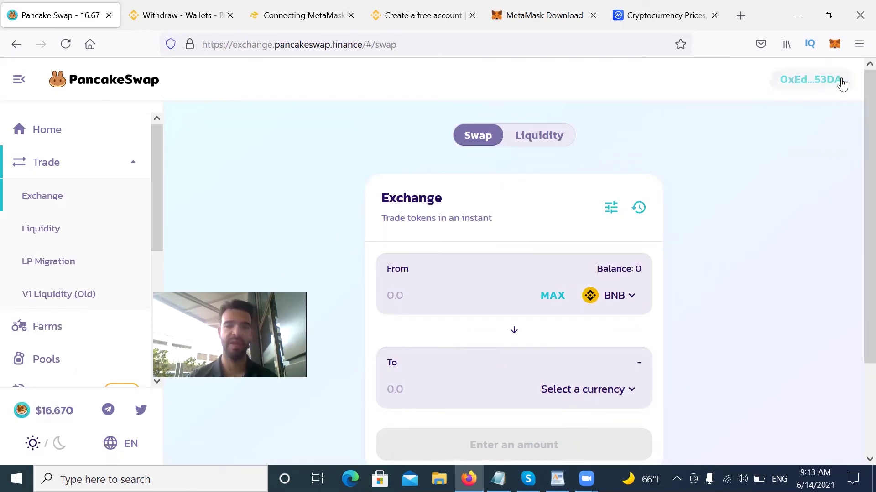
{"action": "left_click_drag", "start_coordinate": [283, 279], "coordinate": [852, 360]}
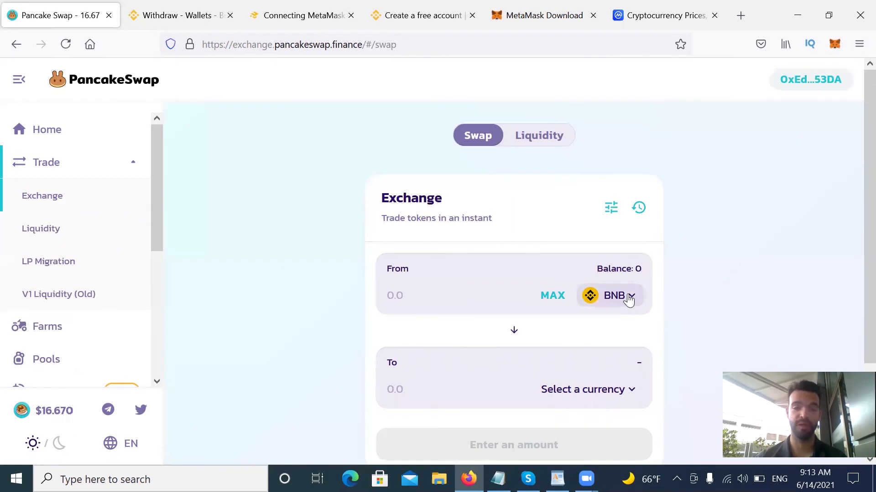
{"action": "scroll", "coordinate": [854, 192], "scroll_direction": "down", "scroll_amount": 2}
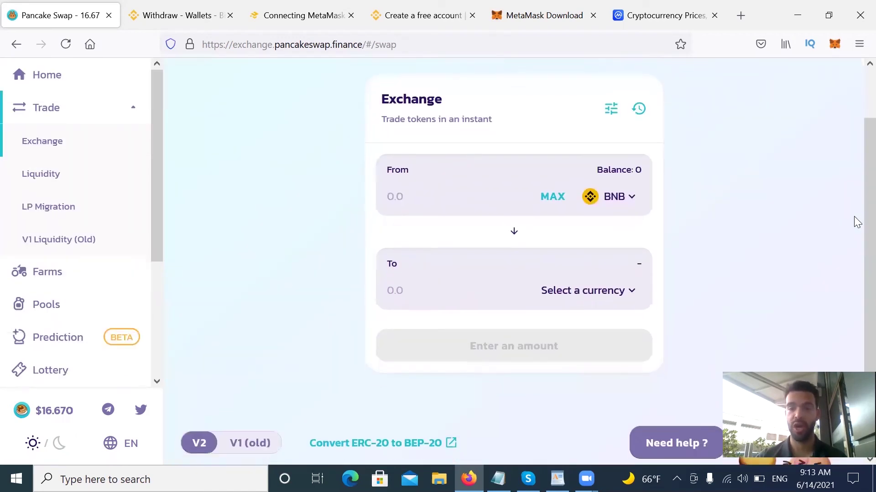
Browse the Select a token list twice, closing it to return to the swap form.
{"action": "left_click", "coordinate": [613, 197]}
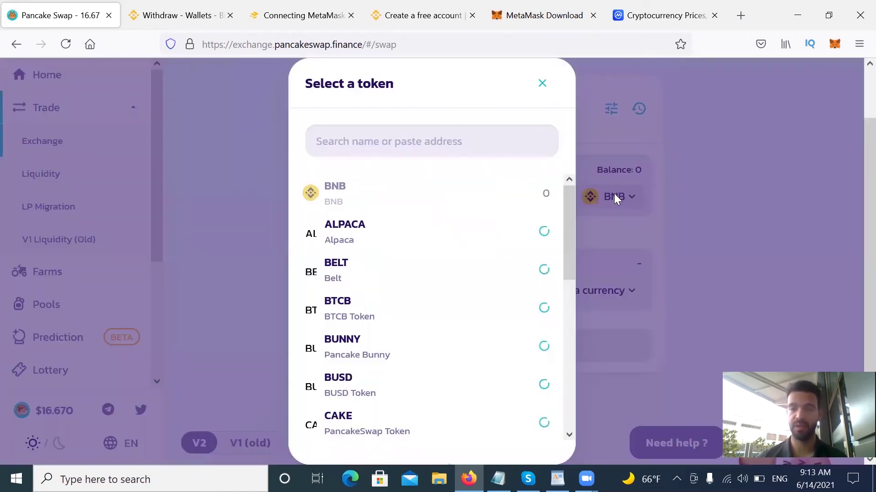
{"action": "left_click_drag", "start_coordinate": [572, 200], "coordinate": [582, 180]}
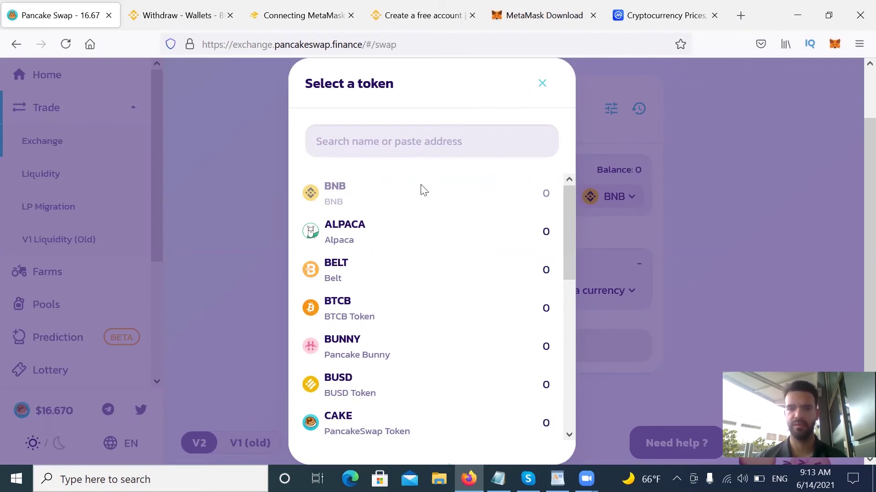
{"action": "left_click", "coordinate": [543, 85]}
{"action": "left_click", "coordinate": [632, 196]}
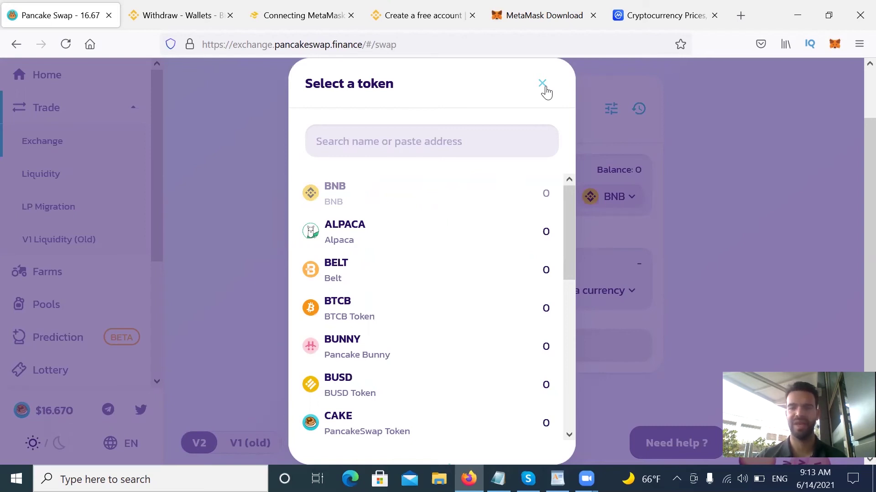
{"action": "left_click", "coordinate": [542, 84]}
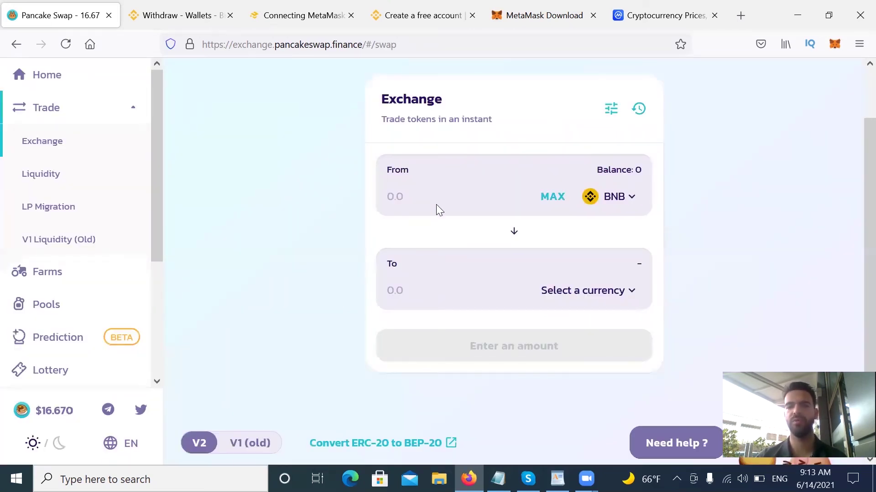
Enter 1 BNB and choose CAKE as the token to receive, quoting about 21.5042 CAKE.
{"action": "left_click", "coordinate": [420, 201]}
{"action": "type", "text": "1"}
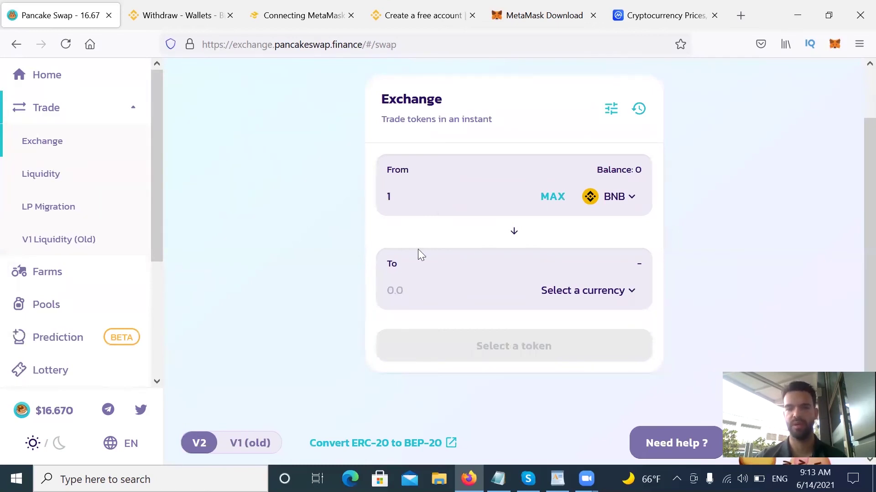
{"action": "left_click", "coordinate": [572, 294]}
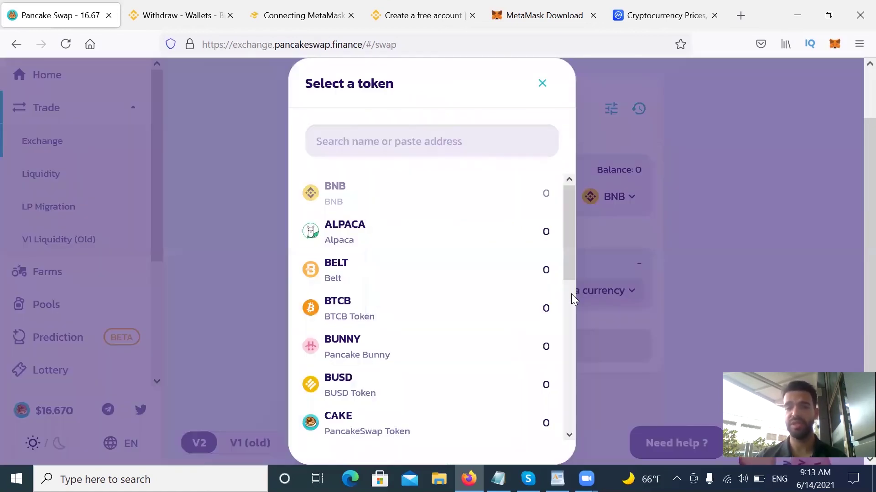
{"action": "left_click", "coordinate": [367, 137]}
{"action": "type", "text": "cak"}
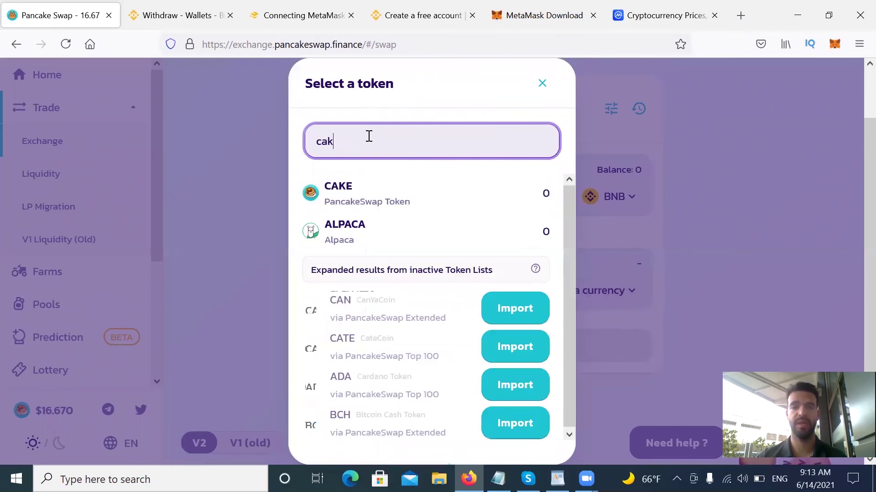
{"action": "left_click", "coordinate": [370, 197]}
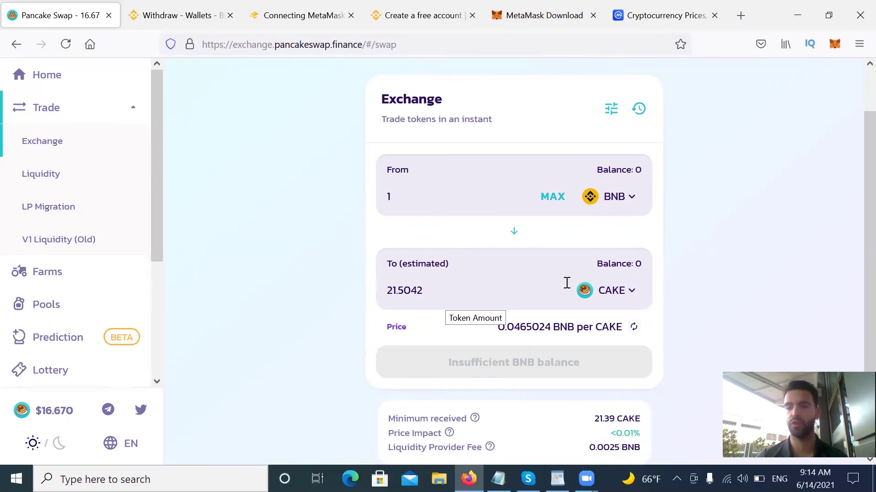
{"action": "scroll", "coordinate": [857, 210], "scroll_direction": "down", "scroll_amount": 2}
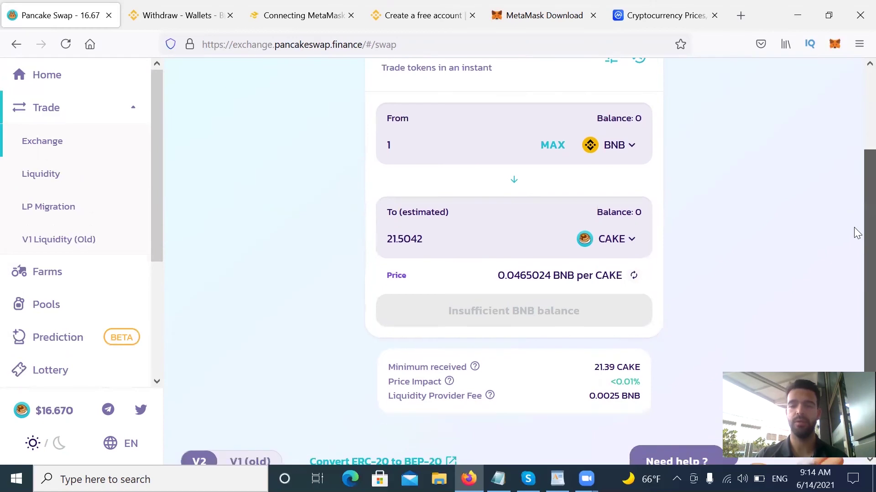
{"action": "scroll", "coordinate": [856, 238], "scroll_direction": "down", "scroll_amount": 1}
{"action": "scroll", "coordinate": [856, 255], "scroll_direction": "down", "scroll_amount": 1}
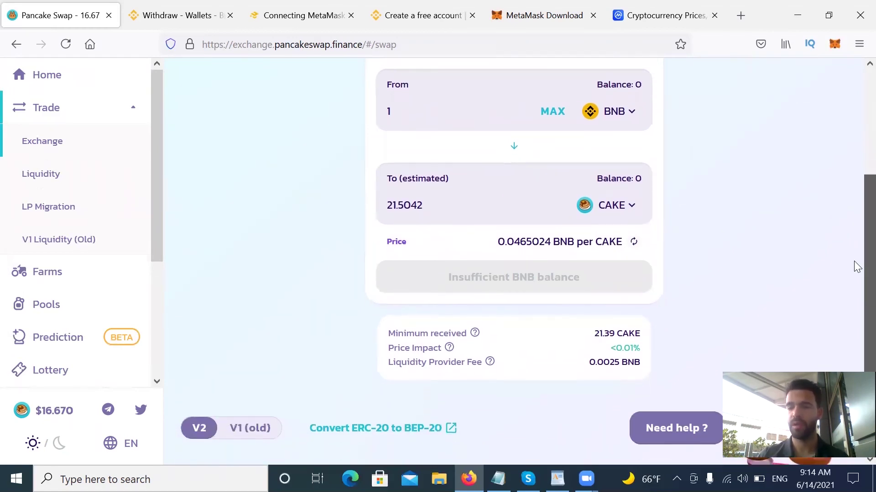
{"action": "scroll", "coordinate": [856, 256], "scroll_direction": "up", "scroll_amount": 5}
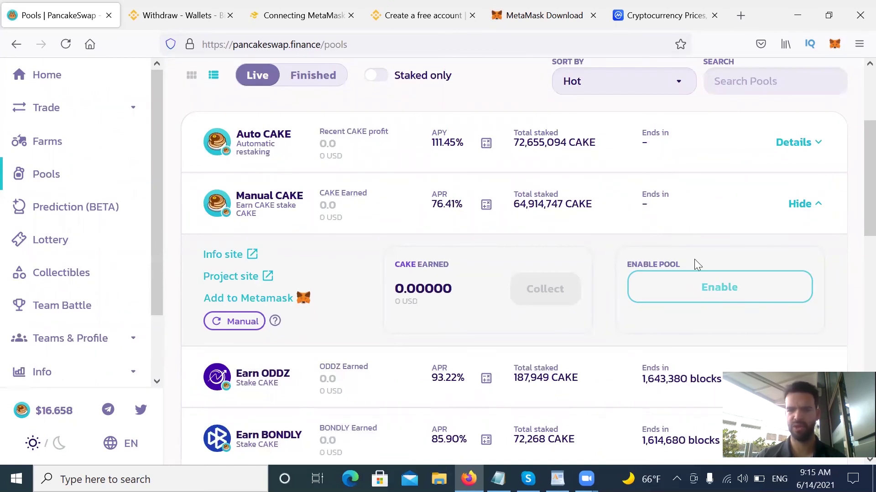
Press Enable on Manual CAKE, reject MetaMask's CAKE spending approval, and dismiss the error.
{"action": "left_click", "coordinate": [706, 291]}
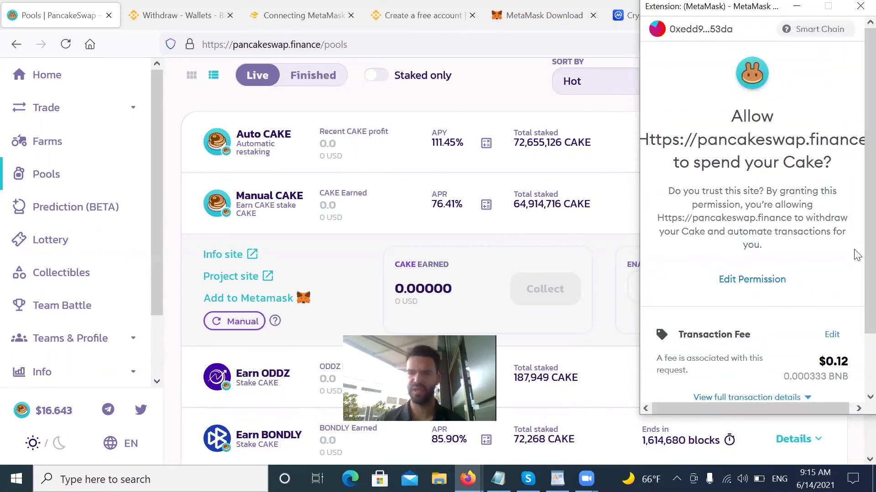
{"action": "scroll", "coordinate": [857, 328], "scroll_direction": "down", "scroll_amount": 3}
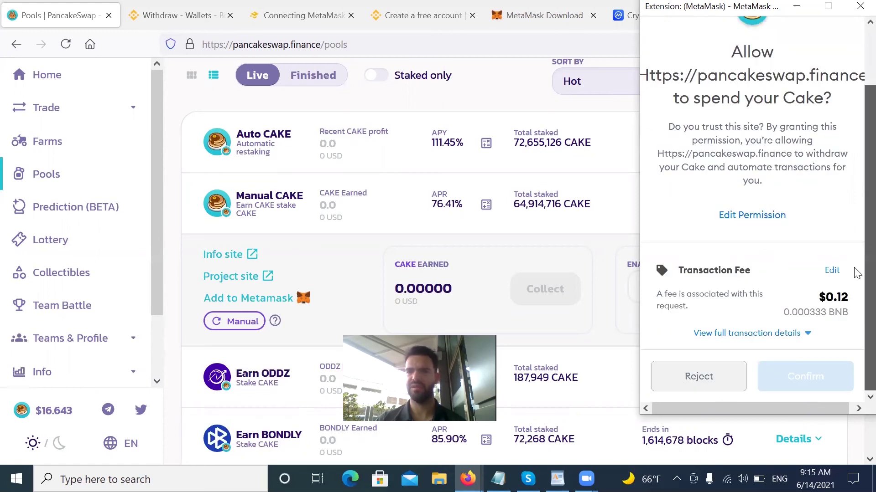
{"action": "scroll", "coordinate": [856, 253], "scroll_direction": "up", "scroll_amount": 3}
{"action": "scroll", "coordinate": [857, 301], "scroll_direction": "down", "scroll_amount": 3}
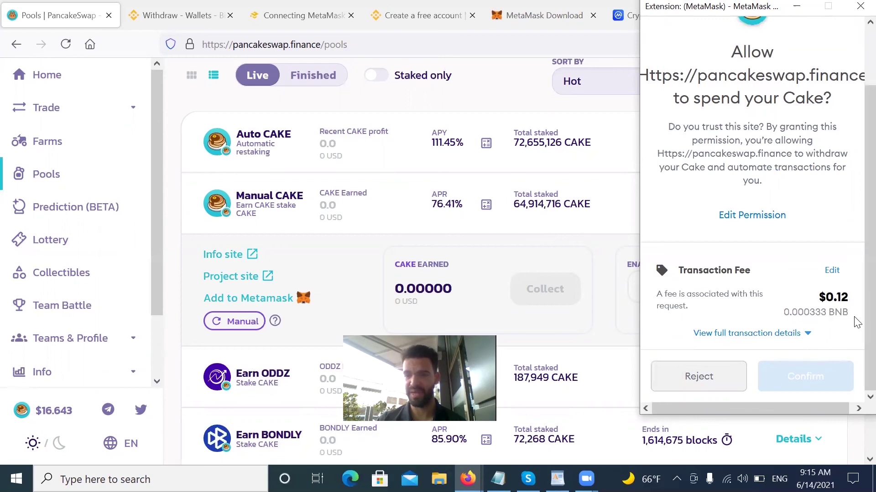
{"action": "left_click", "coordinate": [858, 7]}
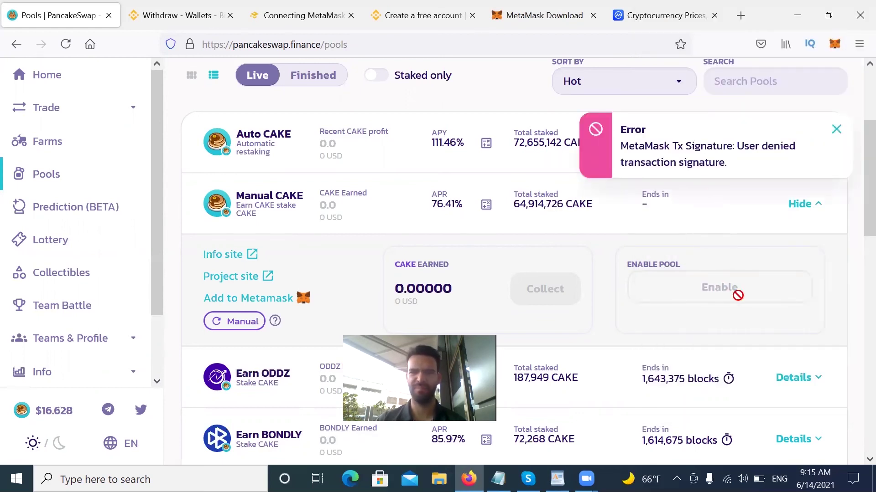
{"action": "left_click", "coordinate": [836, 130]}
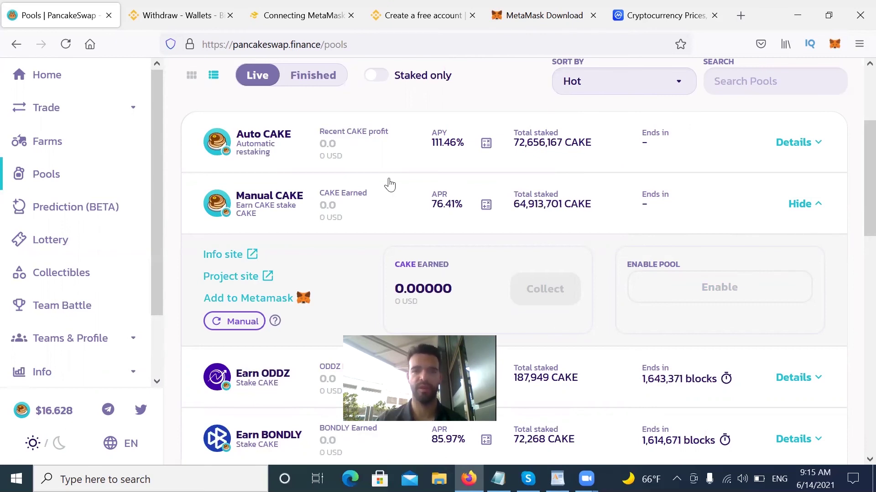
Show the Manual CAKE ROI breakdown: 1d 0.22%, 30d 6.47%, 365d APY 114.53%.
{"action": "left_click", "coordinate": [486, 204]}
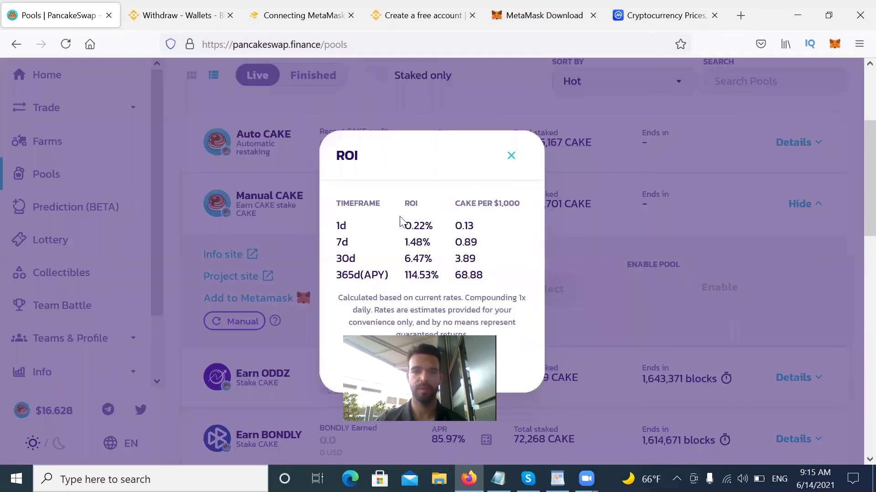